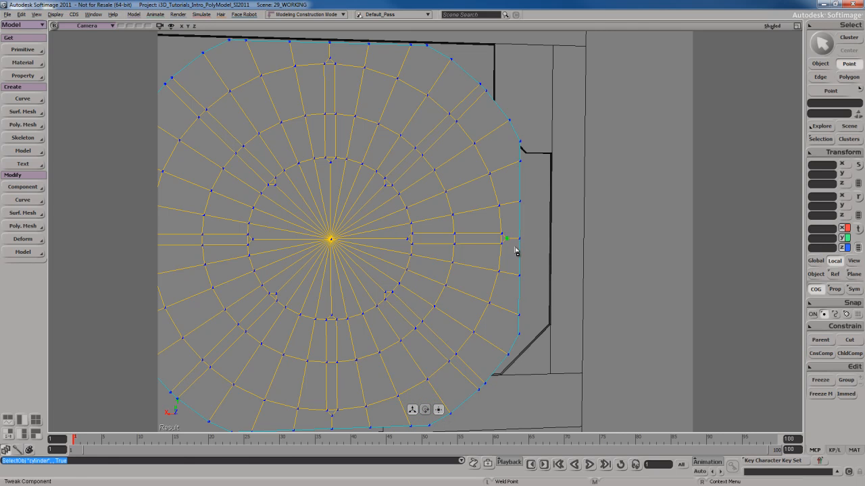
- Weld the tip points of the right and bottom spokes to the neighbouring points on the cylinder's outer boundary
{"action": "scroll", "coordinate": [511, 246], "scroll_direction": "up", "scroll_amount": 5}
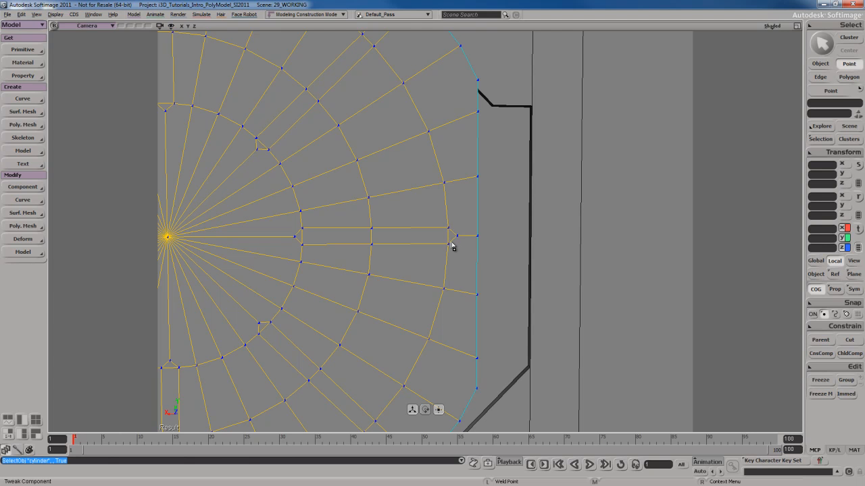
{"action": "left_click_drag", "start_coordinate": [457, 236], "coordinate": [478, 237]}
{"action": "scroll", "coordinate": [498, 295], "scroll_direction": "down", "scroll_amount": 5}
{"action": "key", "text": "s"}
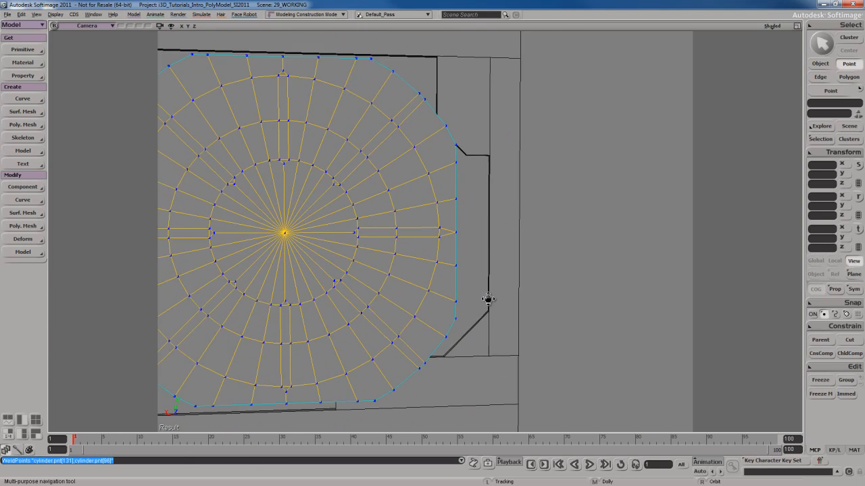
{"action": "left_click_drag", "start_coordinate": [488, 298], "coordinate": [543, 236]}
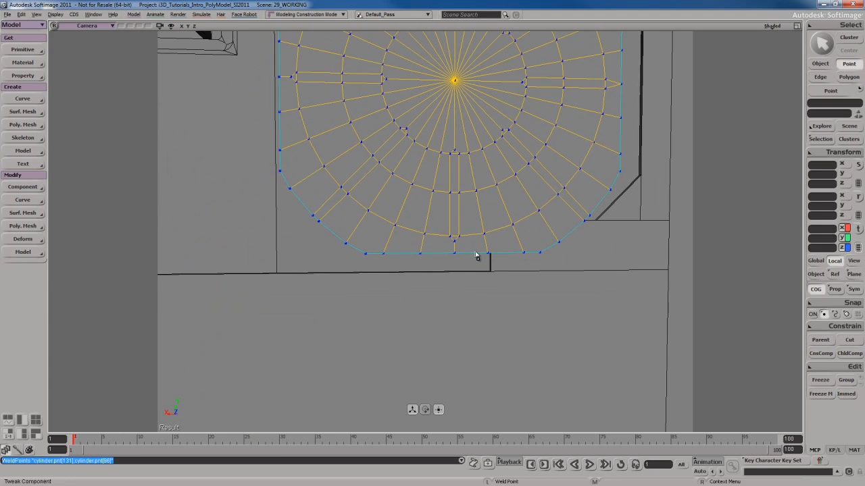
{"action": "scroll", "coordinate": [466, 252], "scroll_direction": "up", "scroll_amount": 3}
{"action": "left_click_drag", "start_coordinate": [463, 263], "coordinate": [463, 262]}
- Weld the tip points of the left and top spokes to the neighbouring points on the outer boundary
{"action": "key", "text": "s"}
{"action": "left_click_drag", "start_coordinate": [346, 120], "coordinate": [418, 331]}
{"action": "left_click_drag", "start_coordinate": [329, 256], "coordinate": [315, 255]}
{"action": "key", "text": "s"}
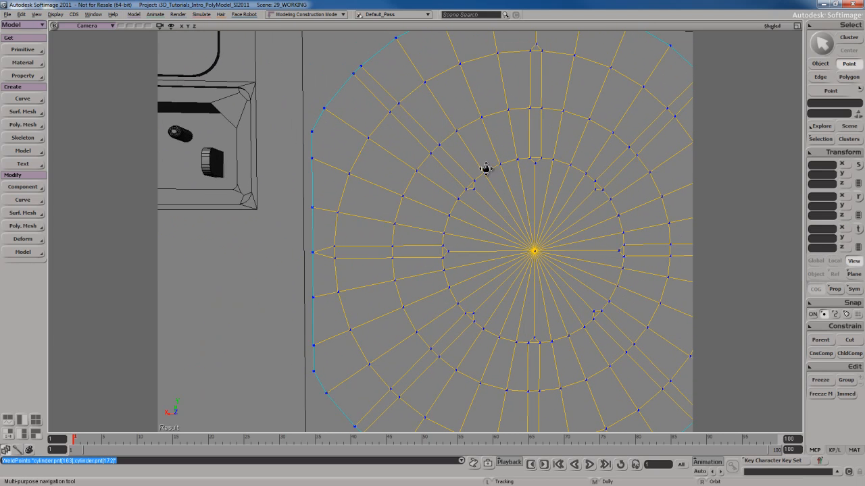
{"action": "left_click_drag", "start_coordinate": [491, 160], "coordinate": [405, 270]}
{"action": "left_click_drag", "start_coordinate": [449, 156], "coordinate": [450, 143]}
{"action": "key", "text": "s"}
{"action": "left_click_drag", "start_coordinate": [566, 285], "coordinate": [489, 177]}
{"action": "scroll", "coordinate": [483, 185], "scroll_direction": "down", "scroll_amount": 2}
- Select the outermost circular edge loop of the cylinder, inside its boundary, in the front view
{"action": "key", "text": "space"}
{"action": "right_click_drag", "start_coordinate": [454, 206], "coordinate": [477, 218]}
{"action": "left_click_drag", "start_coordinate": [477, 219], "coordinate": [479, 214]}
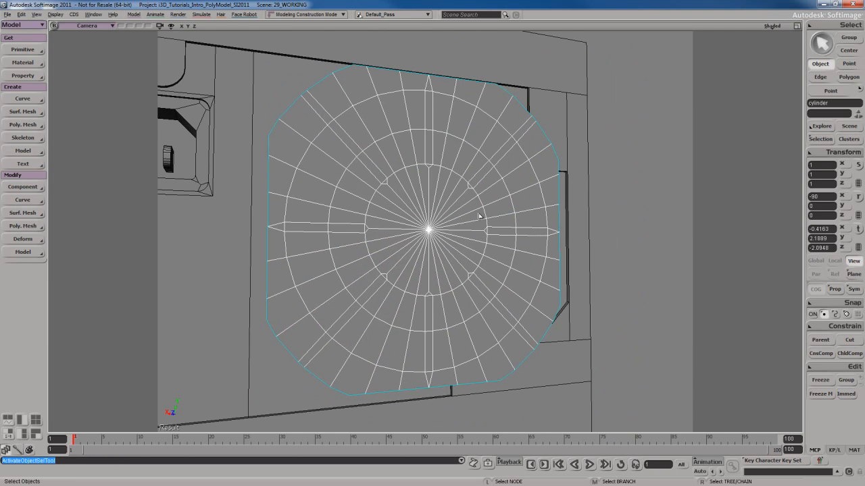
{"action": "key", "text": "F12"}
{"action": "key", "text": "F12"}
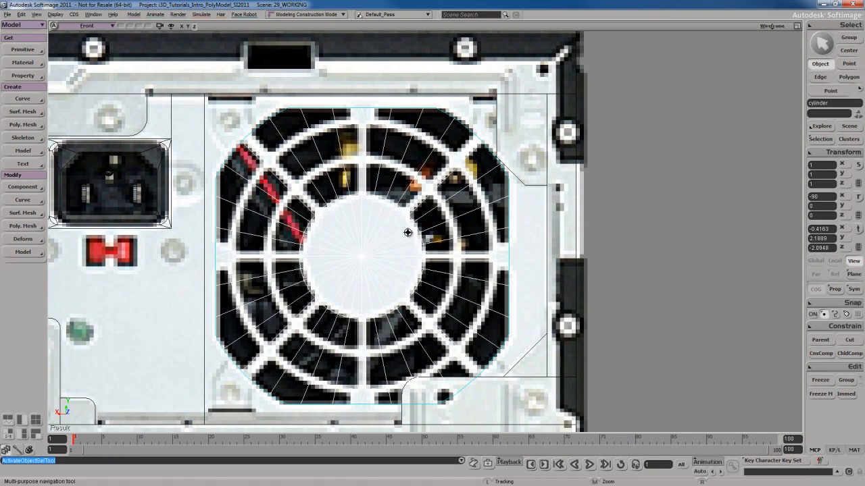
{"action": "key", "text": "e"}
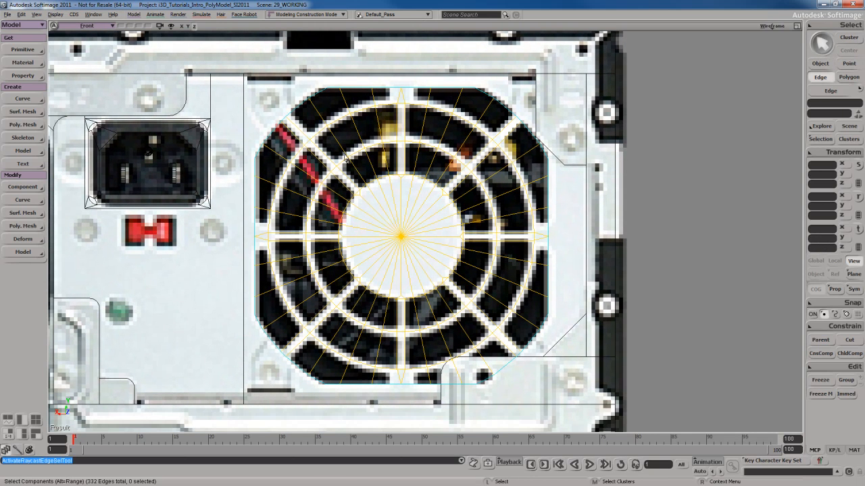
{"action": "left_click", "coordinate": [322, 129]}
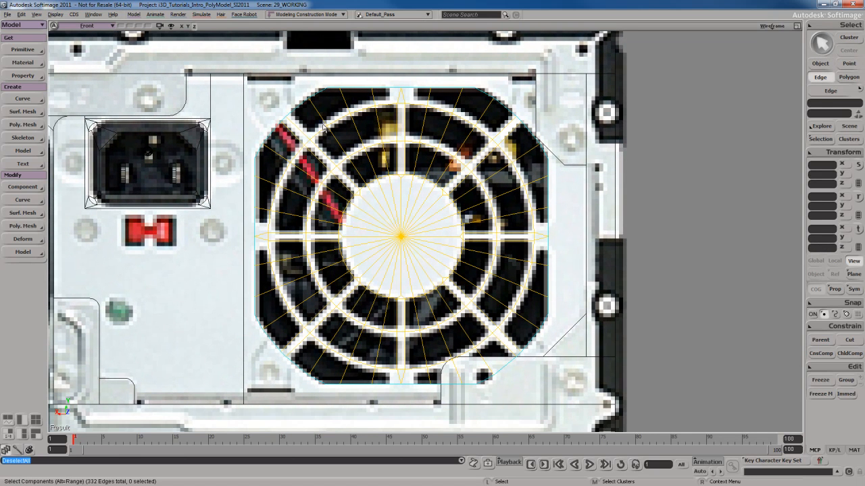
{"action": "left_click", "coordinate": [321, 127]}
{"action": "middle_click", "coordinate": [335, 359], "text": "alt"}
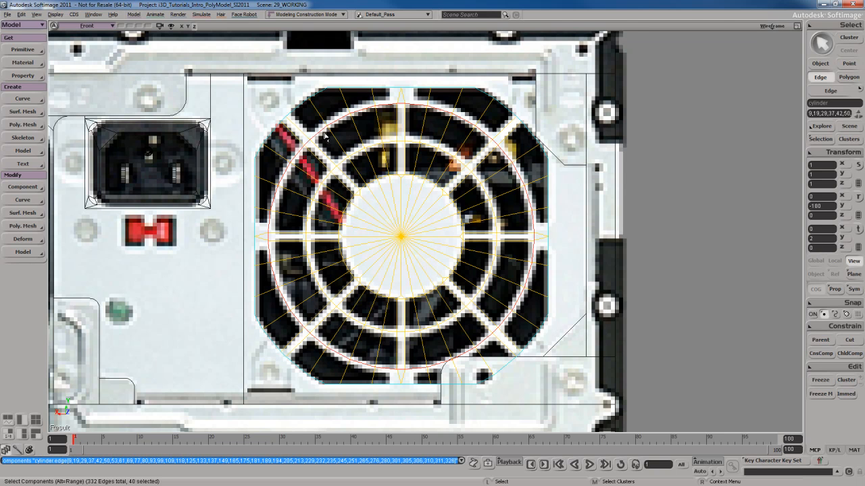
- Add the next circular edge loop inward to the edge selection and check both loops in the camera view
{"action": "left_click", "coordinate": [377, 140], "text": "shift"}
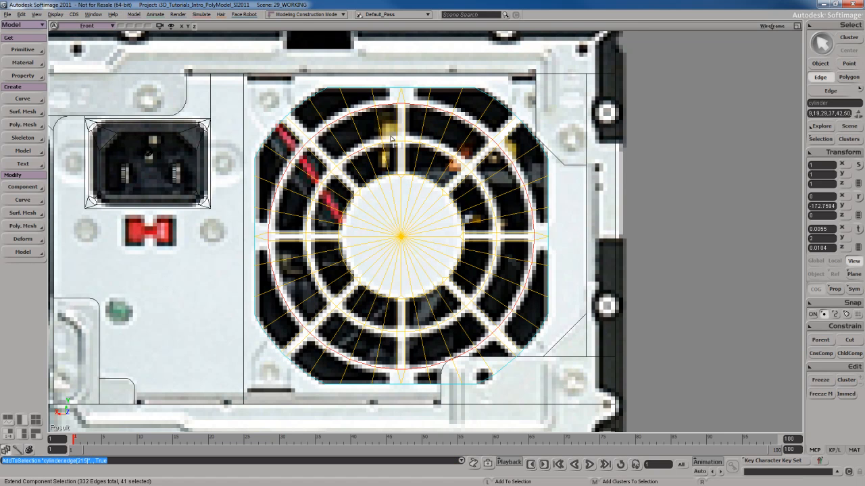
{"action": "middle_click", "coordinate": [391, 141], "text": "alt"}
{"action": "key", "text": "F12"}
{"action": "key", "text": "F12"}
{"action": "key", "text": "s"}
{"action": "left_click_drag", "start_coordinate": [443, 264], "coordinate": [462, 256]}
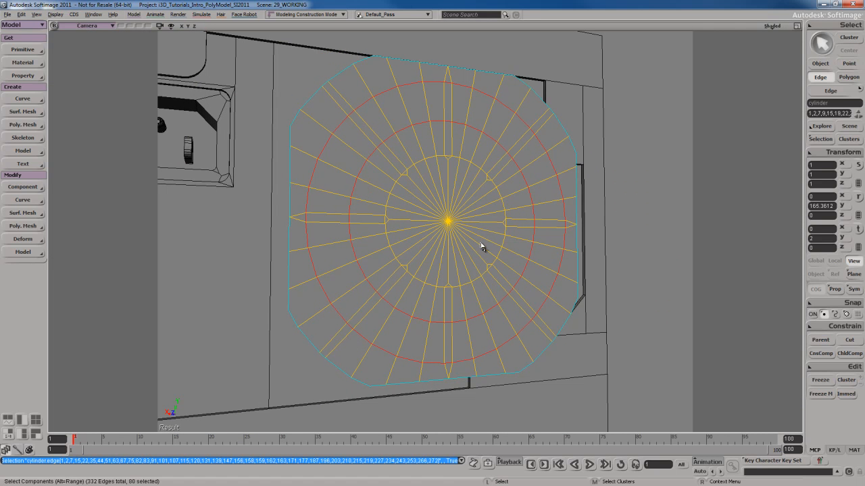
- Bevel the two selected edge loops with a distance of 1.333 to match the white rings in the reference image
{"action": "key", "text": "F12"}
{"action": "key", "text": "F12"}
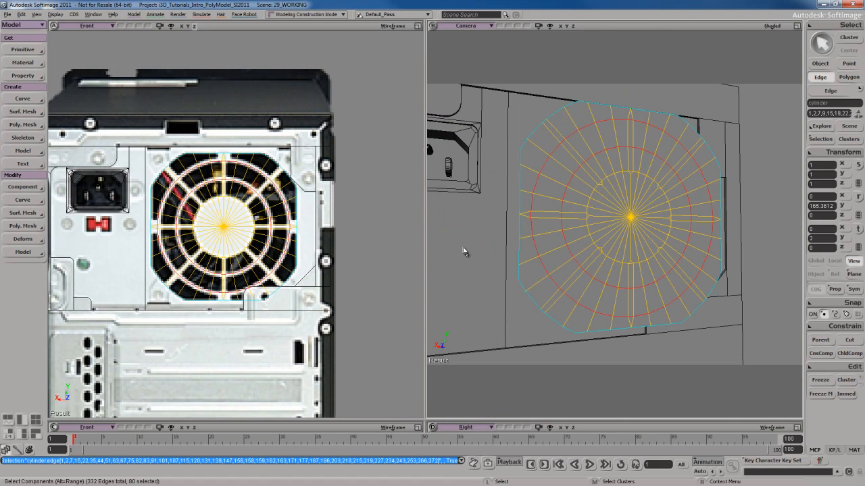
{"action": "right_click", "coordinate": [424, 177]}
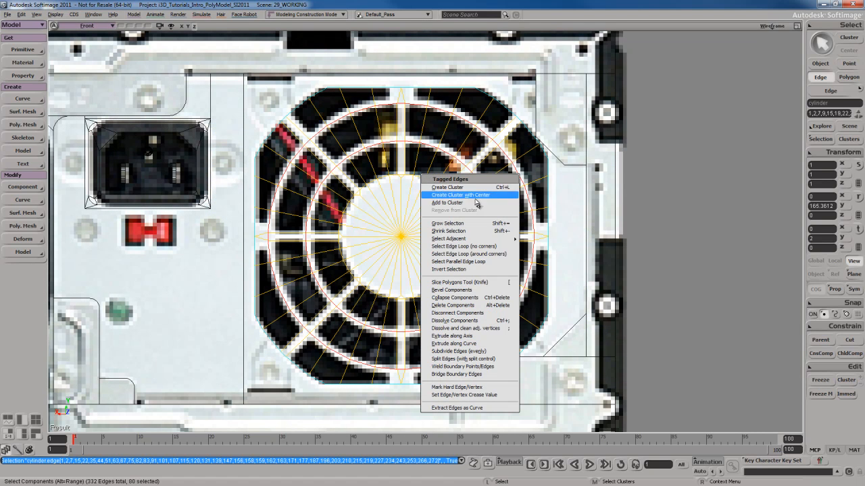
{"action": "left_click", "coordinate": [452, 290]}
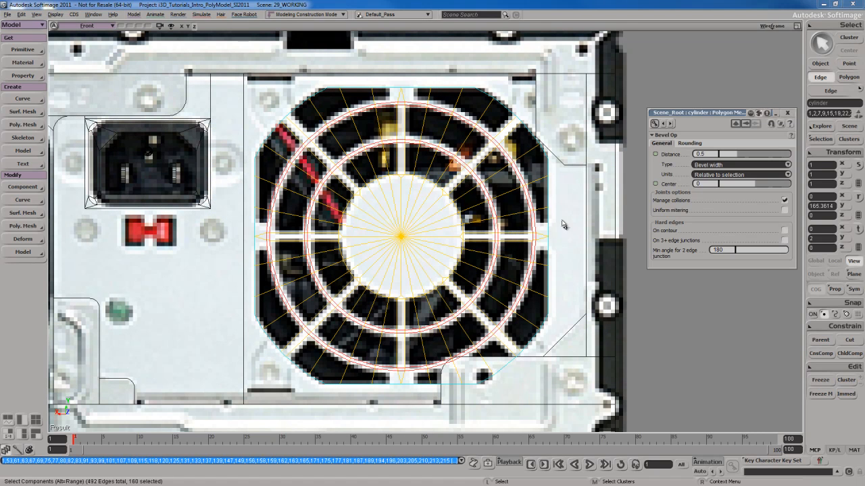
{"action": "left_click_drag", "start_coordinate": [738, 157], "coordinate": [769, 163]}
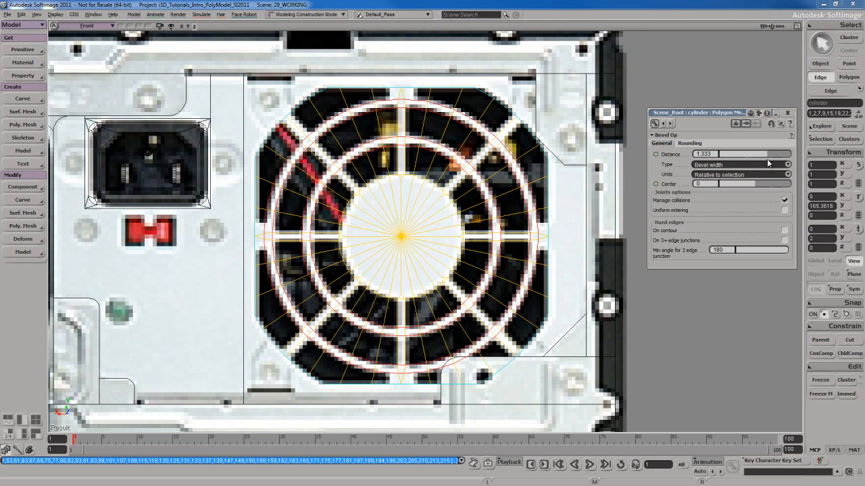
{"action": "left_click_drag", "start_coordinate": [768, 163], "coordinate": [768, 163]}
{"action": "left_click", "coordinate": [787, 113]}
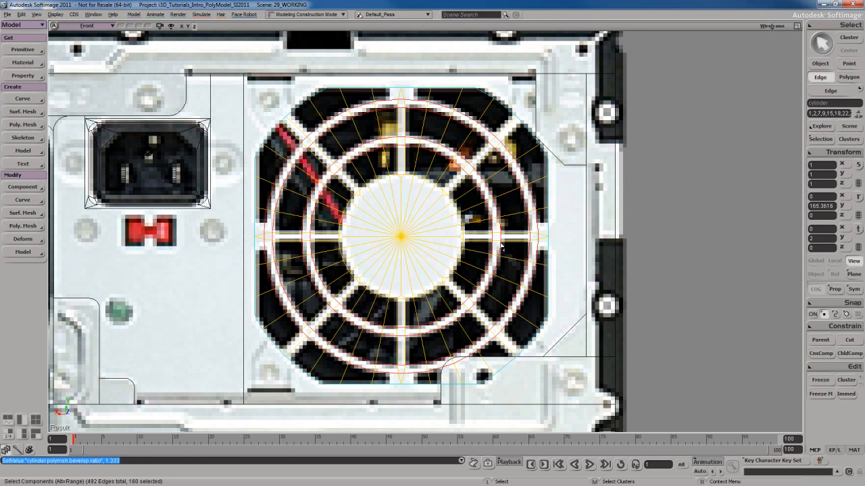
- Select the two narrow polygon rings formed by the bevelled loops in the camera view
{"action": "key", "text": "F12"}
{"action": "key", "text": "F12"}
{"action": "key", "text": "s"}
{"action": "right_click_drag", "start_coordinate": [513, 276], "coordinate": [523, 267]}
{"action": "key", "text": "u"}
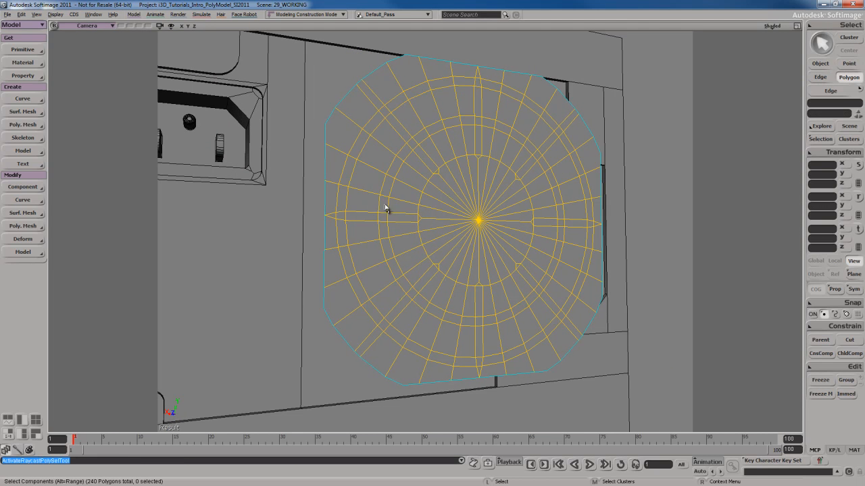
{"action": "middle_click", "coordinate": [389, 189], "text": "alt"}
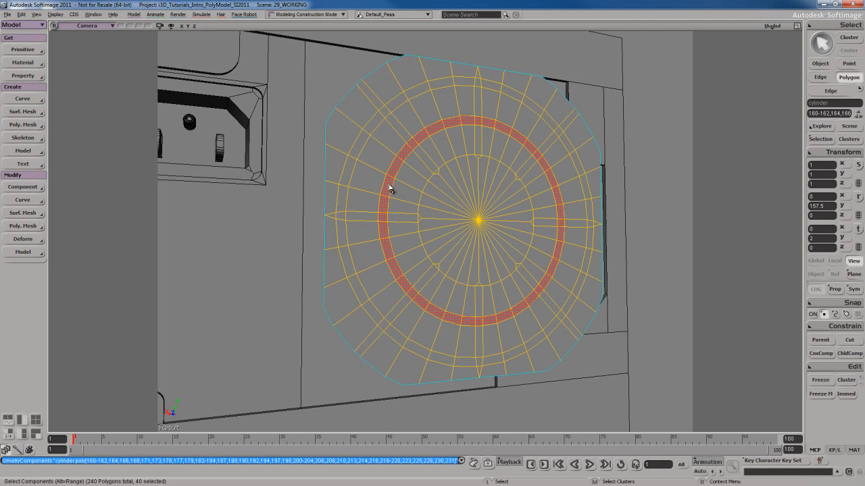
{"action": "left_click", "coordinate": [349, 177], "text": "shift"}
{"action": "middle_click", "coordinate": [538, 111], "text": "alt"}
{"action": "key", "text": "s"}
{"action": "right_click_drag", "start_coordinate": [536, 217], "coordinate": [534, 216]}
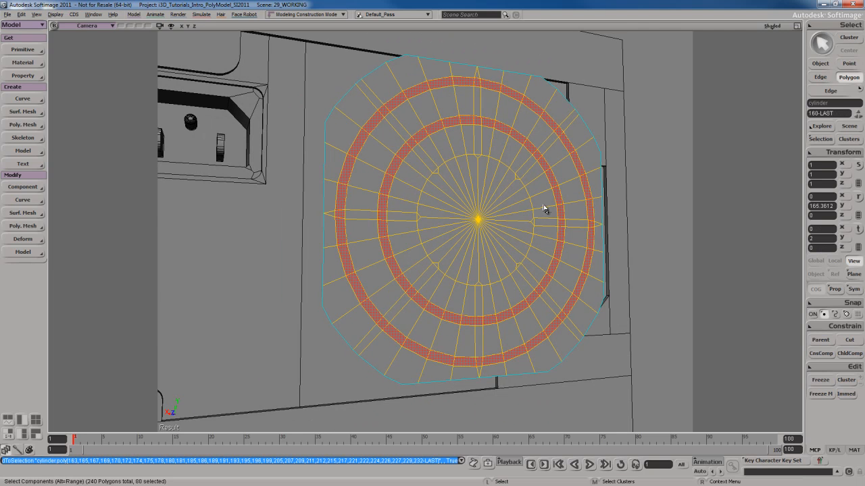
{"action": "key", "text": "s"}
{"action": "right_click_drag", "start_coordinate": [545, 209], "coordinate": [534, 203]}
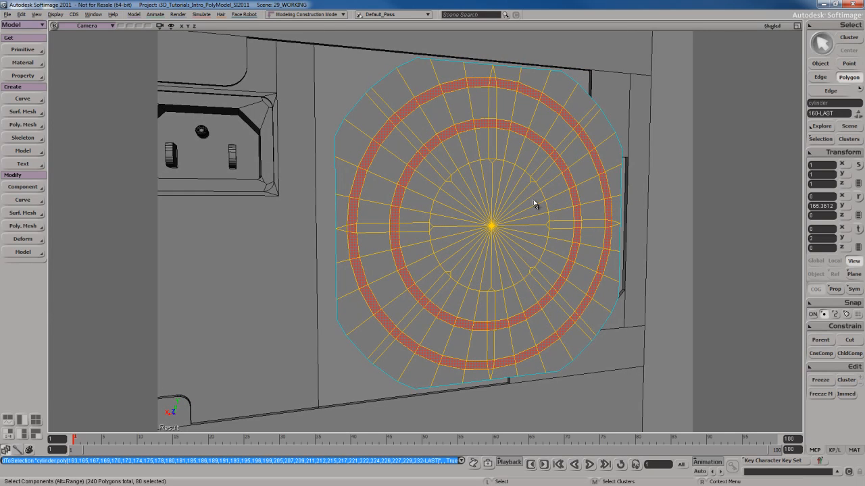
{"action": "key", "text": "s"}
{"action": "right_click_drag", "start_coordinate": [485, 249], "coordinate": [423, 248]}
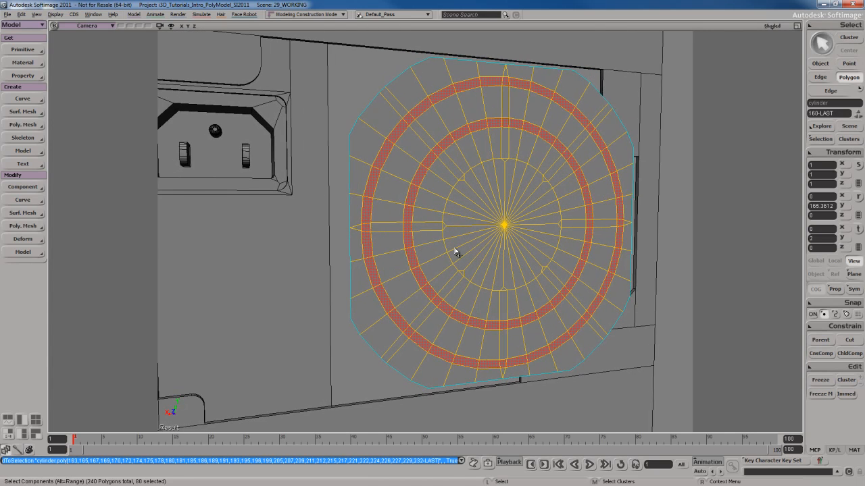
- Select the outer boundary polygons above and below the horizontal spokes on both the left and right sides of the fan
{"action": "key", "text": "F12"}
{"action": "key", "text": "F12"}
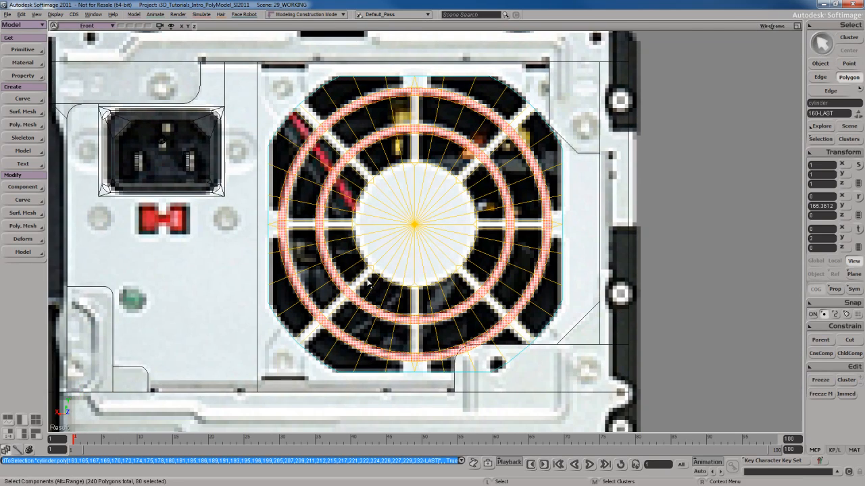
{"action": "scroll", "coordinate": [318, 235], "scroll_direction": "up", "scroll_amount": 3}
{"action": "key", "text": "s"}
{"action": "left_click_drag", "start_coordinate": [409, 244], "coordinate": [345, 225]}
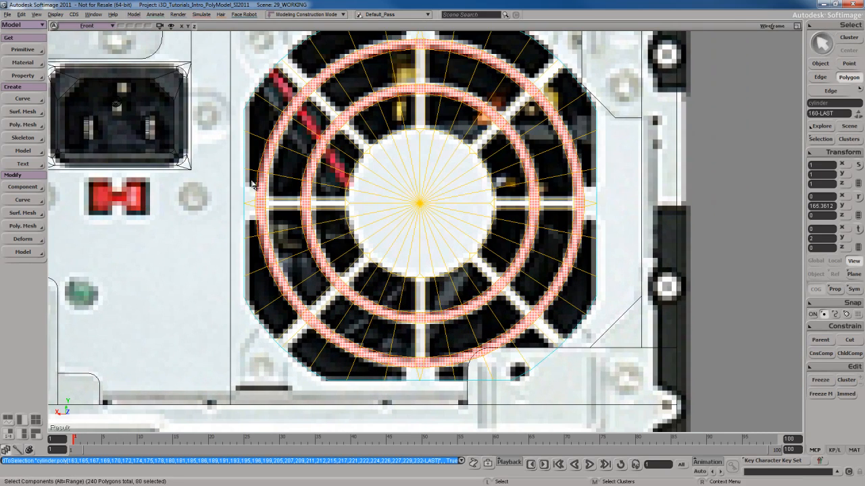
{"action": "left_click", "coordinate": [252, 184]}
{"action": "left_click", "coordinate": [253, 223], "text": "shift"}
{"action": "key", "text": "s"}
{"action": "left_click_drag", "start_coordinate": [248, 208], "coordinate": [356, 223]}
{"action": "scroll", "coordinate": [357, 223], "scroll_direction": "up", "scroll_amount": 2}
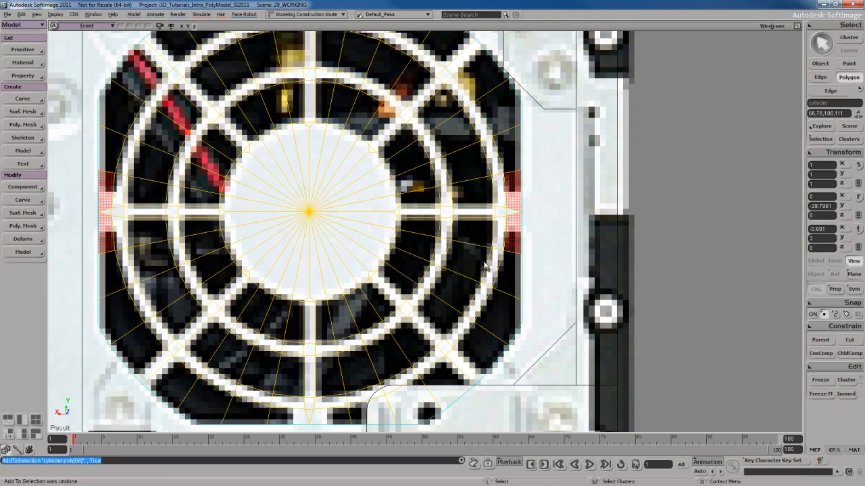
- Add the outer boundary polygons on both sides of the top and bottom spokes to the selection
{"action": "scroll", "coordinate": [485, 266], "scroll_direction": "down", "scroll_amount": 3}
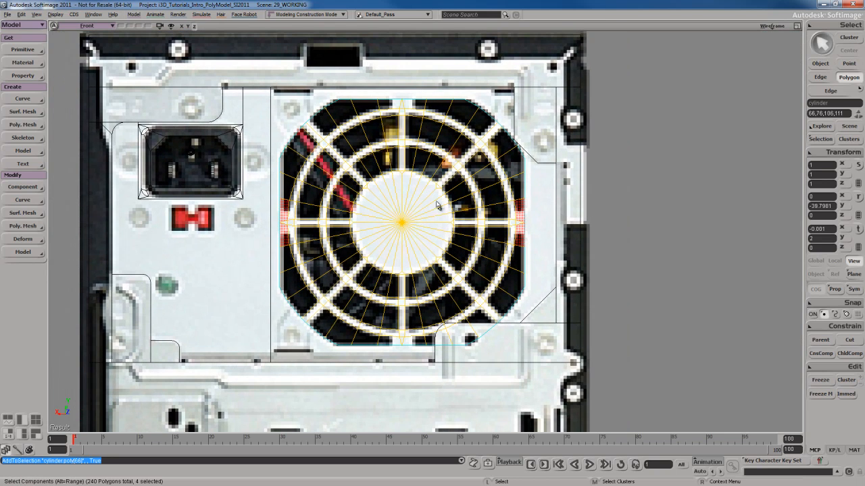
{"action": "left_click", "coordinate": [418, 105], "text": "shift"}
{"action": "left_click", "coordinate": [419, 107], "text": "shift"}
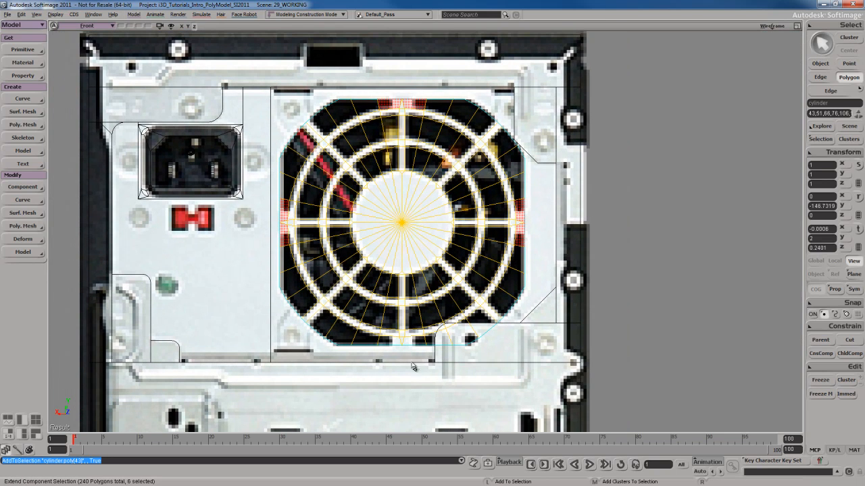
{"action": "left_click", "coordinate": [390, 342], "text": "shift"}
{"action": "left_click", "coordinate": [418, 342], "text": "shift"}
{"action": "key", "text": "s"}
{"action": "left_click_drag", "start_coordinate": [394, 258], "coordinate": [399, 252]}
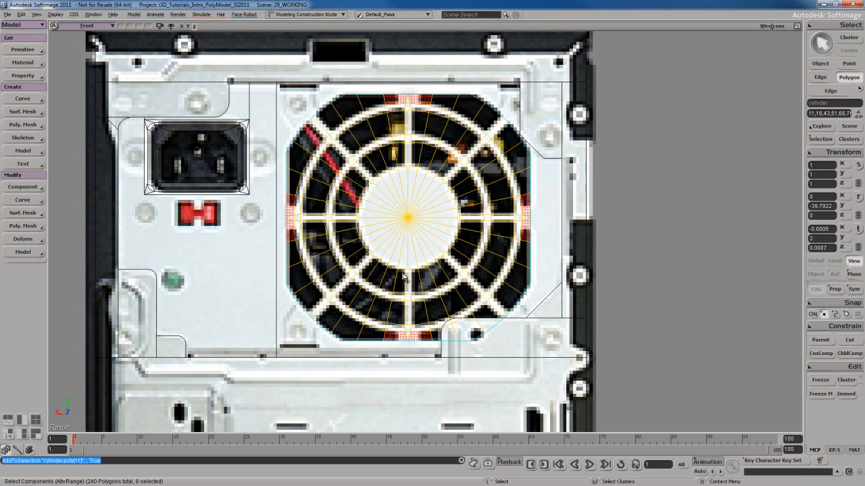
- Slice the selected polygons vertically on each side of the bottom spoke with the Knife tool
{"action": "scroll", "coordinate": [405, 267], "scroll_direction": "up", "scroll_amount": 2}
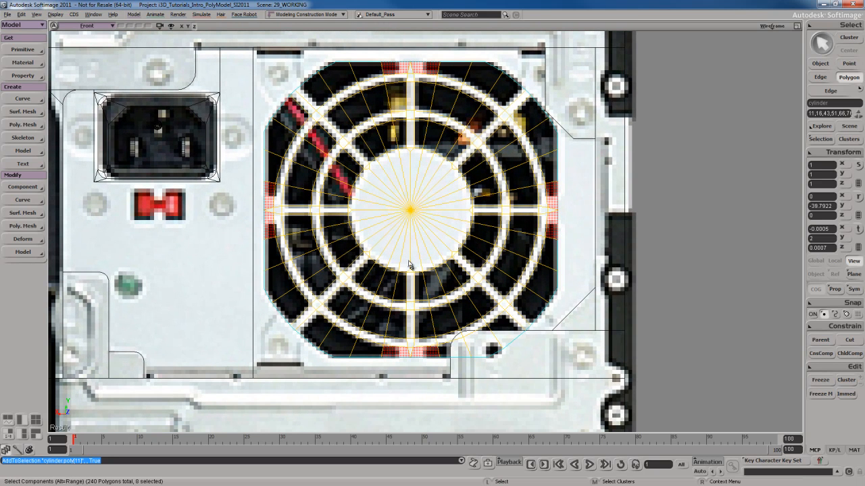
{"action": "key", "text": "shift+k"}
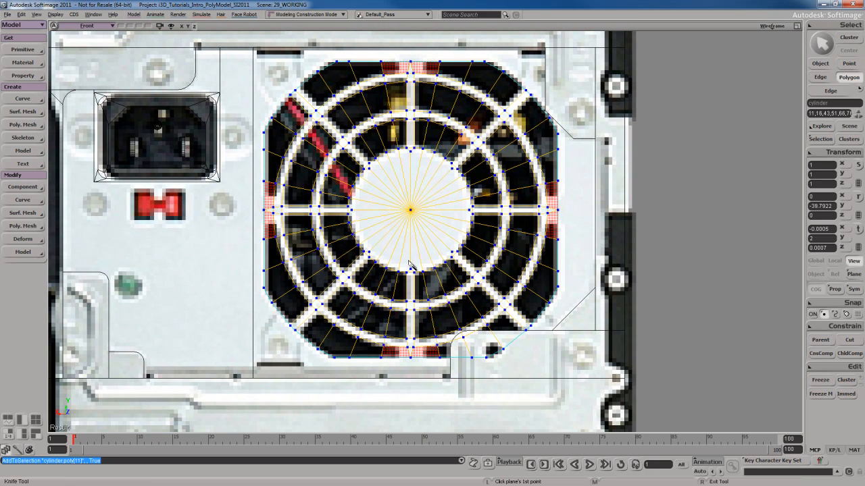
{"action": "scroll", "coordinate": [402, 353], "scroll_direction": "up", "scroll_amount": 3}
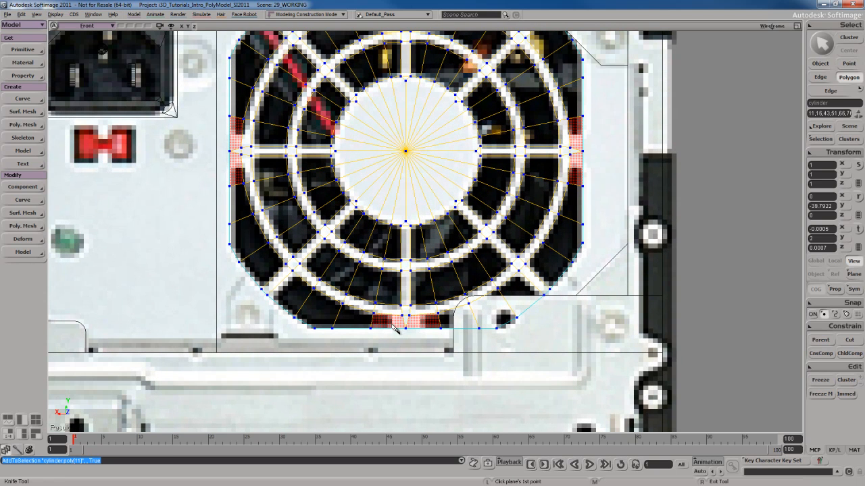
{"action": "mouse_move", "coordinate": [392, 323]}
{"action": "left_mouse_down"}
{"action": "mouse_move", "coordinate": [392, 332]}
{"action": "mouse_move", "coordinate": [420, 334]}
{"action": "mouse_move", "coordinate": [419, 322]}
{"action": "left_mouse_up"}
{"action": "left_click", "coordinate": [419, 337]}
- Slice the selected side polygons horizontally just below the right spoke
{"action": "key", "text": "s"}
{"action": "left_click_drag", "start_coordinate": [461, 258], "coordinate": [414, 338]}
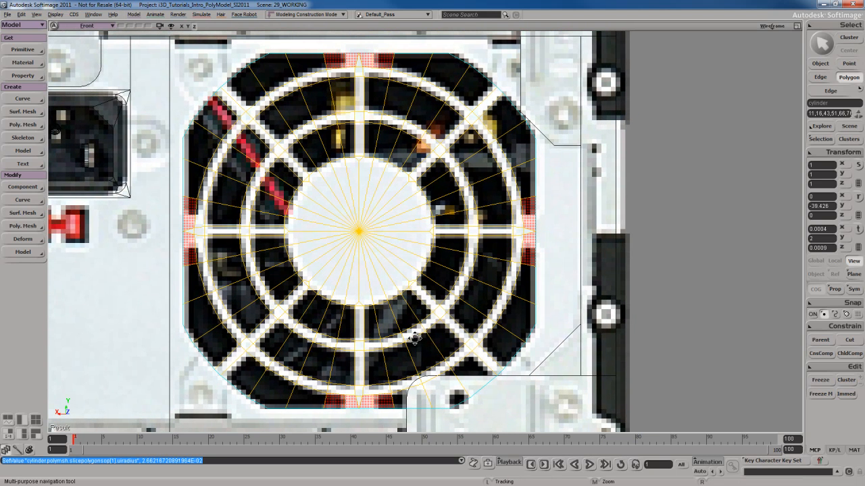
{"action": "left_click", "coordinate": [521, 246]}
{"action": "left_click_drag", "start_coordinate": [521, 245], "coordinate": [531, 222]}
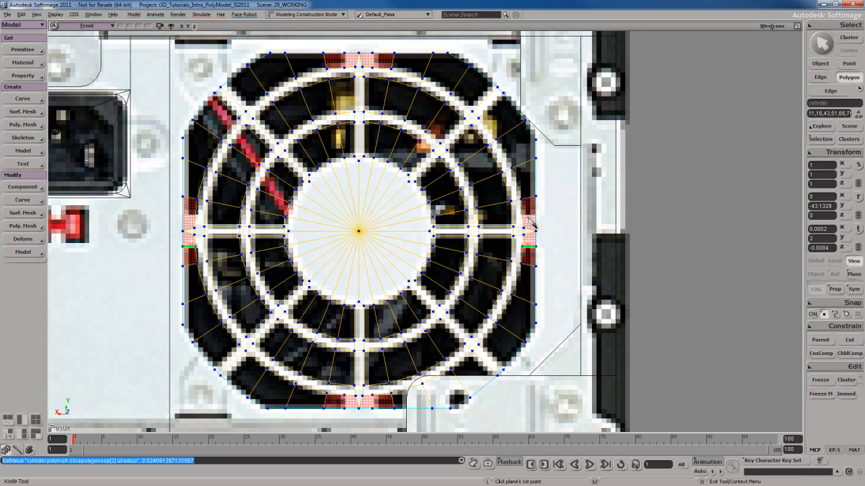
{"action": "left_click", "coordinate": [528, 218]}
{"action": "left_click", "coordinate": [515, 217]}
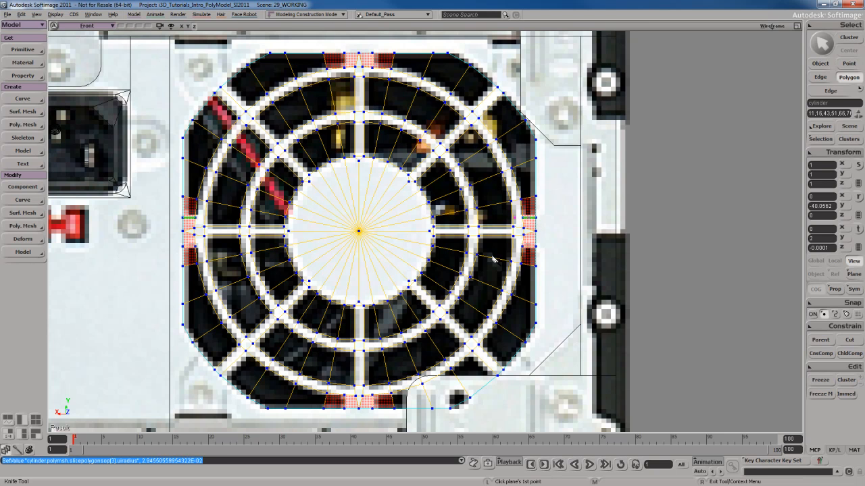
{"action": "key", "text": "ctrl+z"}
- Slice the selected side polygons horizontally just above the right spoke
{"action": "left_click", "coordinate": [529, 219]}
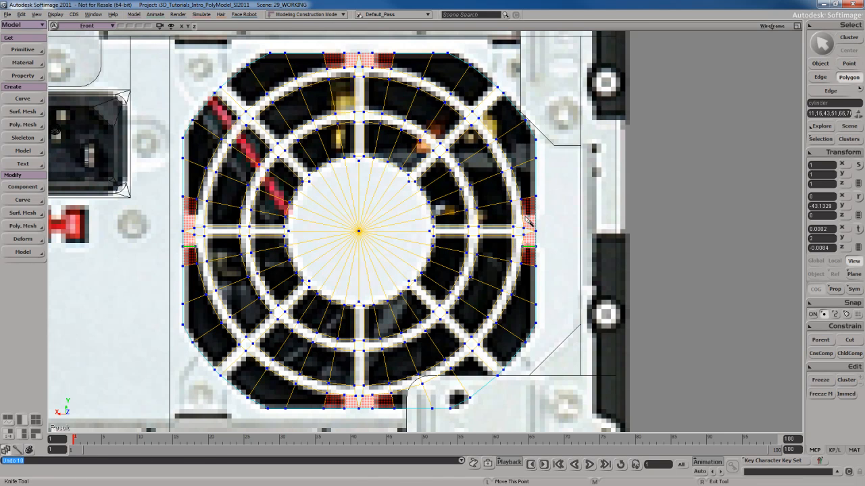
{"action": "left_click", "coordinate": [516, 216]}
{"action": "key", "text": "s"}
{"action": "left_click_drag", "start_coordinate": [360, 248], "coordinate": [467, 268]}
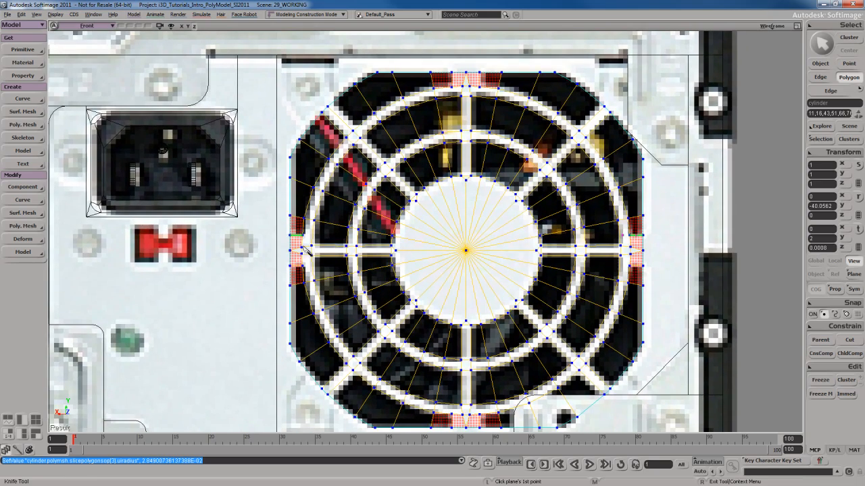
- Select only the central outer boundary polygons at the ends of the top, bottom, left and right spokes
{"action": "key", "text": "s"}
{"action": "scroll", "coordinate": [443, 250], "scroll_direction": "down", "scroll_amount": 3}
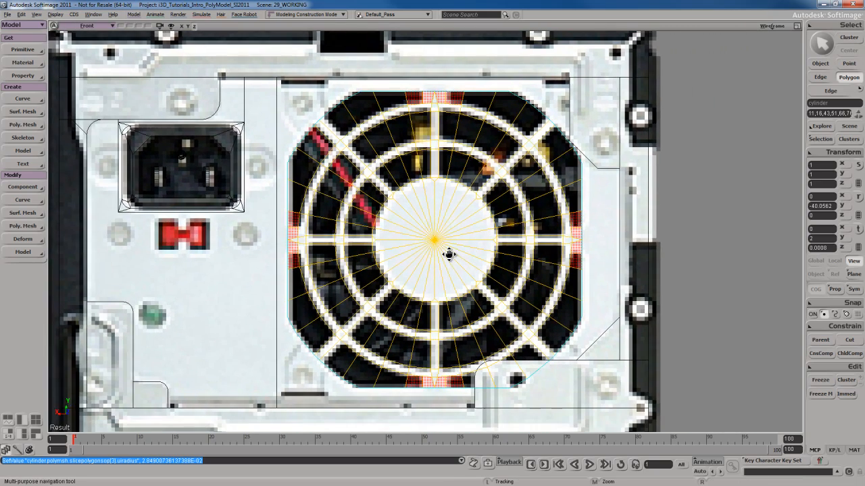
{"action": "left_click_drag", "start_coordinate": [449, 256], "coordinate": [447, 257]}
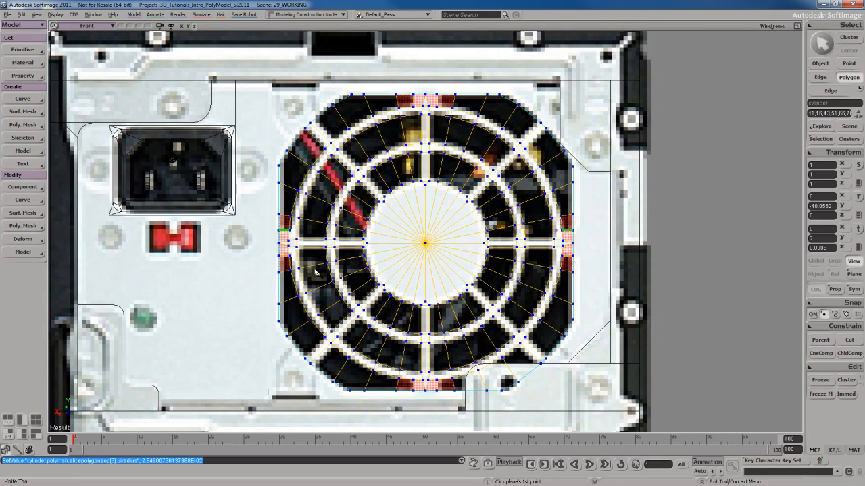
{"action": "key", "text": "u"}
{"action": "left_click_drag", "start_coordinate": [286, 236], "coordinate": [285, 252]}
{"action": "left_click_drag", "start_coordinate": [567, 236], "coordinate": [568, 252], "text": "shift"}
{"action": "left_click_drag", "start_coordinate": [434, 383], "coordinate": [425, 390], "text": "shift"}
{"action": "left_click_drag", "start_coordinate": [420, 103], "coordinate": [434, 107], "text": "shift"}
- Inspect the selected spoke-end polygons in the shaded Camera view and save the scene
{"action": "key", "text": "F12"}
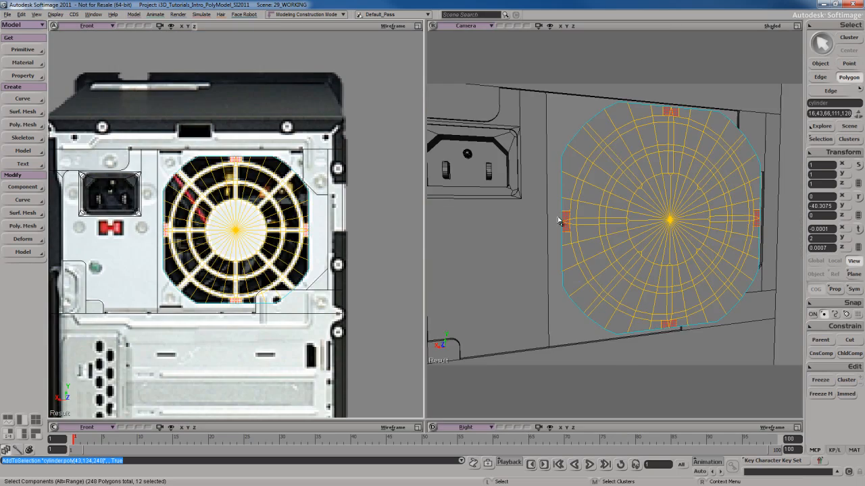
{"action": "key", "text": "F12"}
{"action": "scroll", "coordinate": [571, 258], "scroll_direction": "up", "scroll_amount": 2}
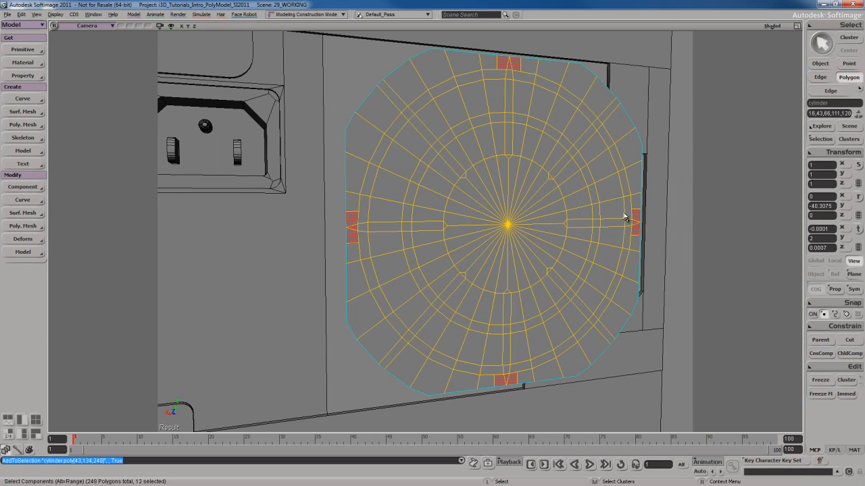
{"action": "key", "text": "F12"}
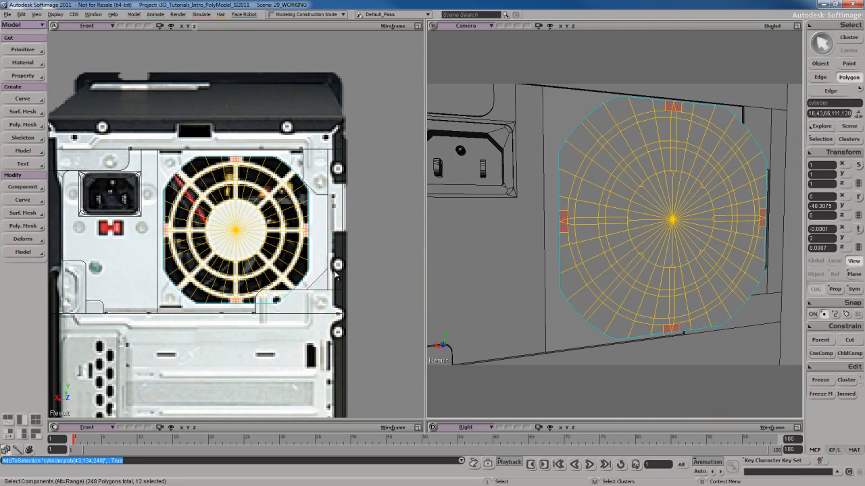
{"action": "key", "text": "F12"}
{"action": "left_click_drag", "start_coordinate": [454, 315], "coordinate": [437, 281]}
{"action": "key", "text": "ctrl+s"}
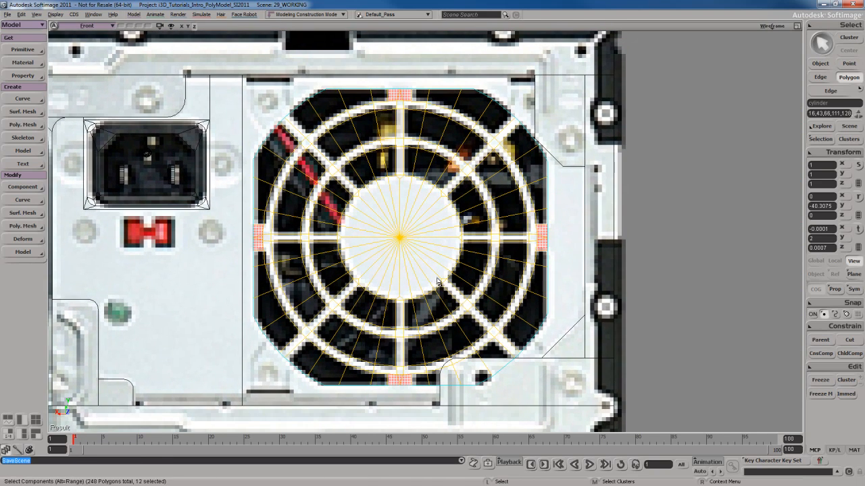
- Extrude the grille's entire outer boundary edge loop and scale it outward to form a new outer ring of polygons
{"action": "left_click_drag", "start_coordinate": [421, 243], "coordinate": [421, 253]}
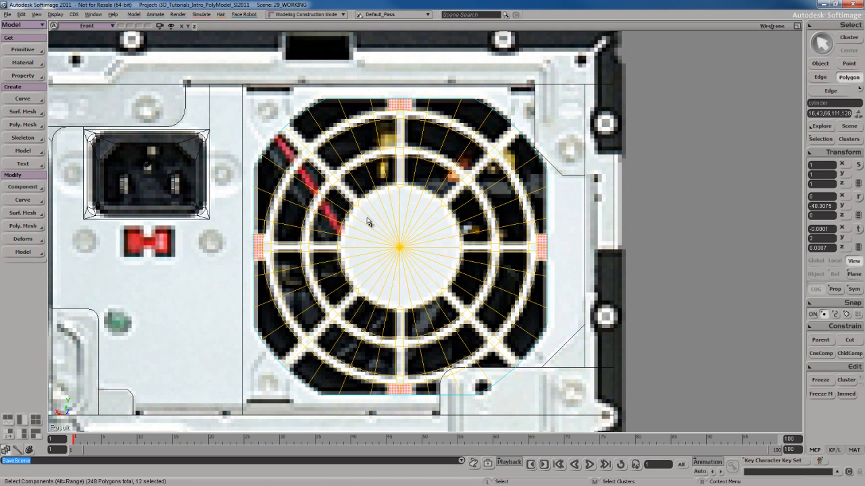
{"action": "key", "text": "e"}
{"action": "left_click", "coordinate": [278, 150]}
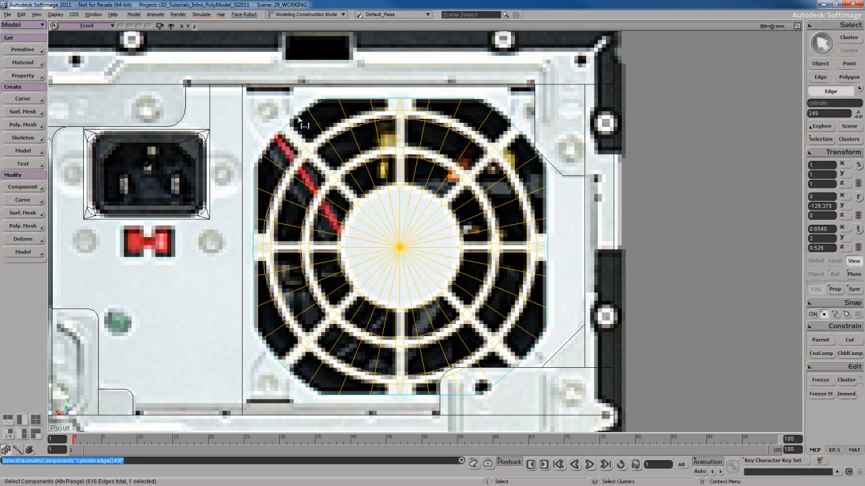
{"action": "middle_click", "coordinate": [298, 124], "text": "alt"}
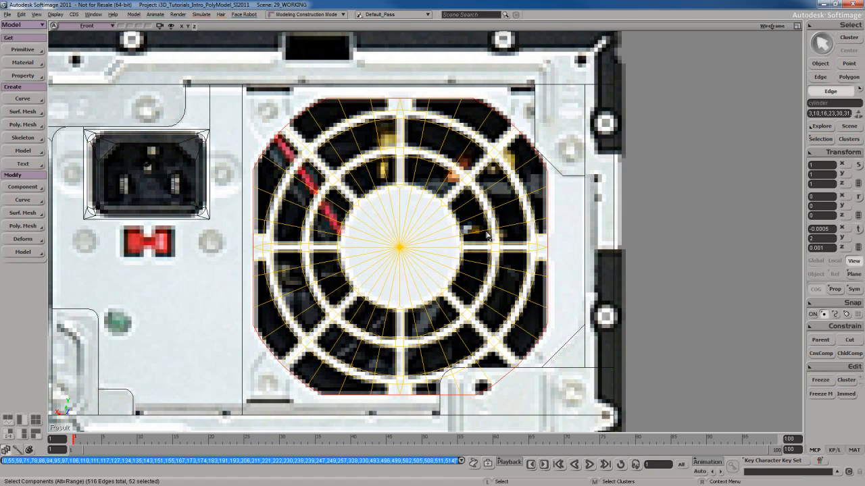
{"action": "key", "text": "x"}
{"action": "left_click_drag", "start_coordinate": [492, 302], "coordinate": [459, 303]}
- Weld the six other outer boundary points around the grille's upper-left corner to the point at the middle of that corner
{"action": "key", "text": "s"}
{"action": "left_click_drag", "start_coordinate": [460, 270], "coordinate": [466, 275]}
{"action": "left_click_drag", "start_coordinate": [414, 210], "coordinate": [527, 295]}
{"action": "scroll", "coordinate": [520, 291], "scroll_direction": "up", "scroll_amount": 2}
{"action": "key", "text": "s"}
{"action": "left_click_drag", "start_coordinate": [450, 250], "coordinate": [417, 256]}
{"action": "key", "text": "t"}
{"action": "left_click_drag", "start_coordinate": [380, 197], "coordinate": [395, 181]}
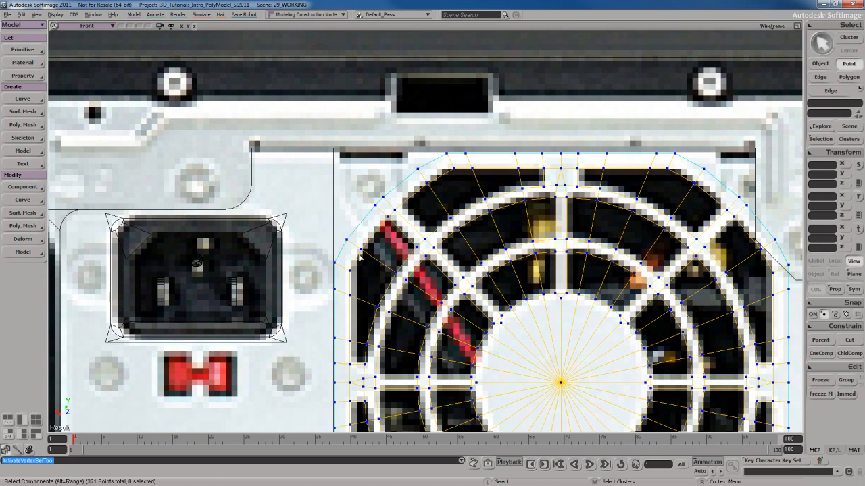
{"action": "left_click", "coordinate": [335, 262]}
{"action": "left_click", "coordinate": [346, 240], "text": "shift"}
{"action": "left_click_drag", "start_coordinate": [431, 135], "coordinate": [478, 161], "text": "shift"}
{"action": "left_click_drag", "start_coordinate": [408, 159], "coordinate": [427, 177], "text": "shift"}
{"action": "left_click_drag", "start_coordinate": [371, 201], "coordinate": [382, 212], "text": "shift"}
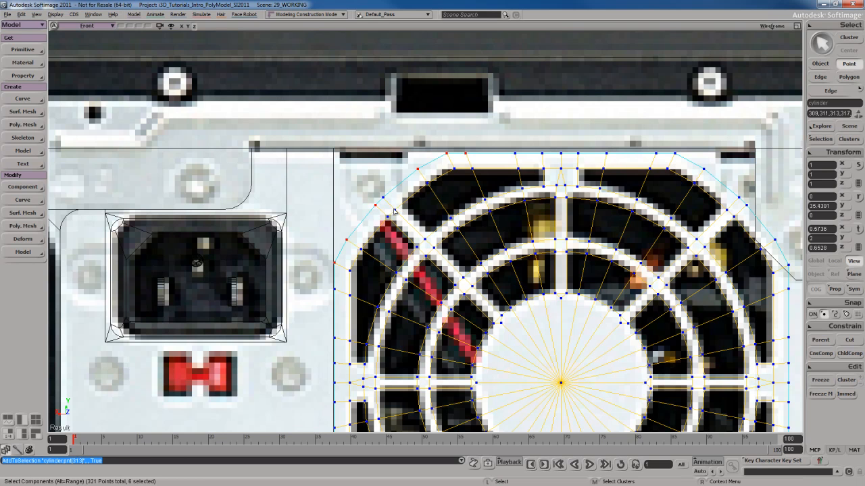
{"action": "right_click", "coordinate": [449, 229]}
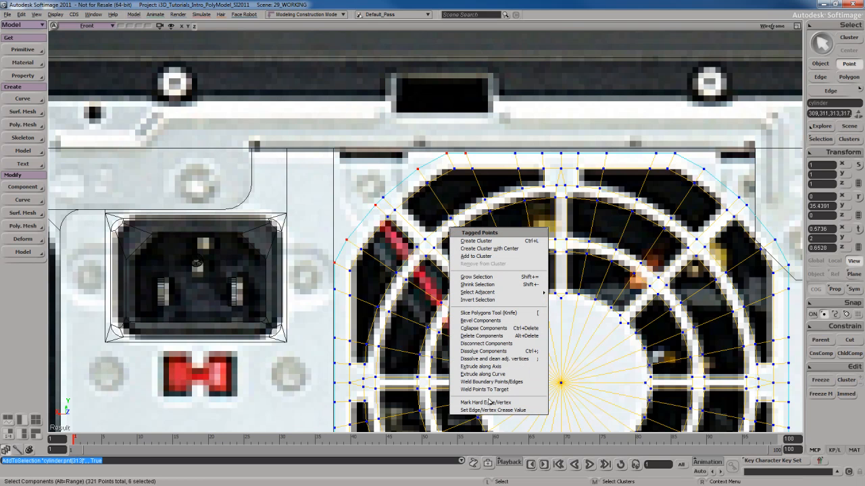
{"action": "left_click", "coordinate": [486, 389]}
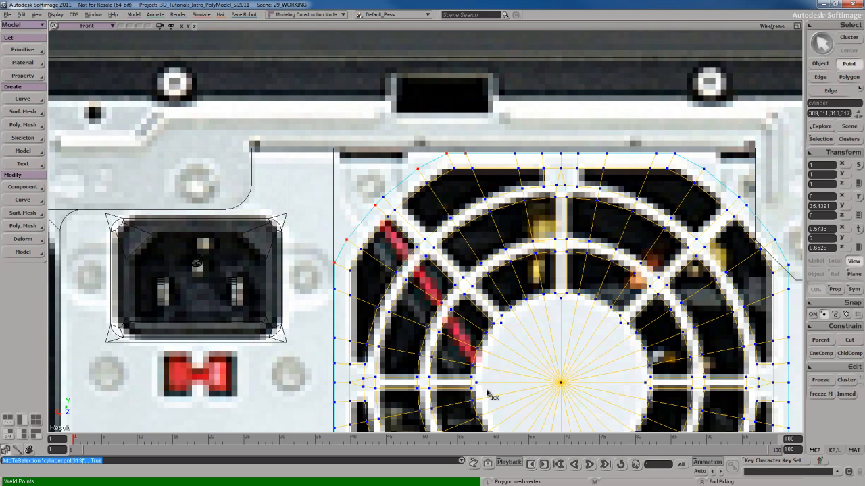
{"action": "left_click", "coordinate": [389, 205]}
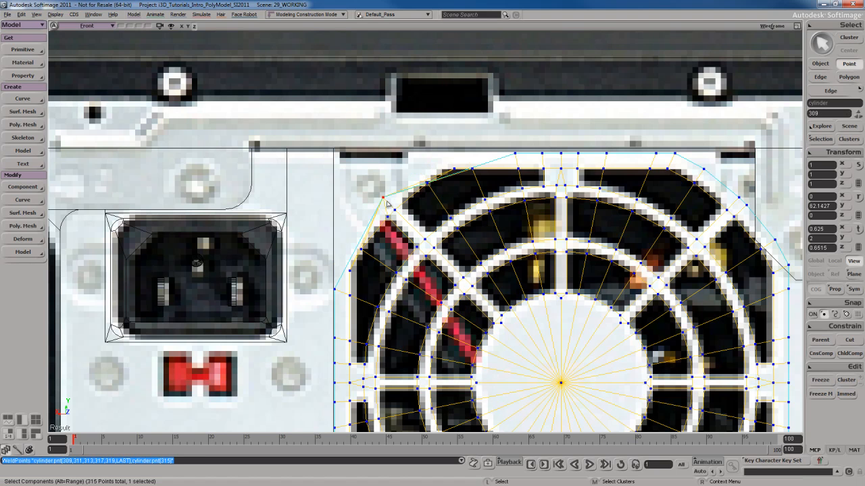
{"action": "key", "text": "v"}
{"action": "left_click_drag", "start_coordinate": [471, 283], "coordinate": [423, 241]}
{"action": "key", "text": "ctrl+z"}
- Weld the outer boundary points around the grille's upper-right corner to the point at the middle of that corner
{"action": "scroll", "coordinate": [471, 291], "scroll_direction": "down", "scroll_amount": 2}
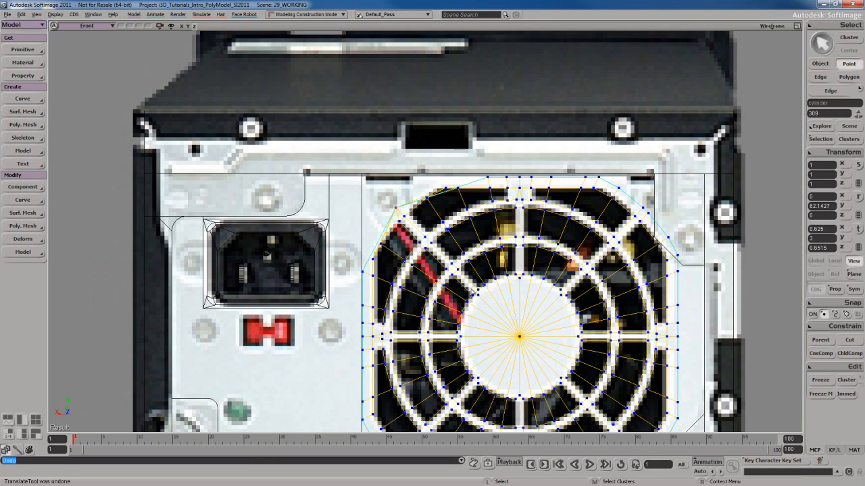
{"action": "key", "text": "s"}
{"action": "left_click_drag", "start_coordinate": [545, 256], "coordinate": [377, 259]}
{"action": "scroll", "coordinate": [494, 258], "scroll_direction": "up", "scroll_amount": 2}
{"action": "key", "text": "s"}
{"action": "left_click_drag", "start_coordinate": [466, 264], "coordinate": [466, 256]}
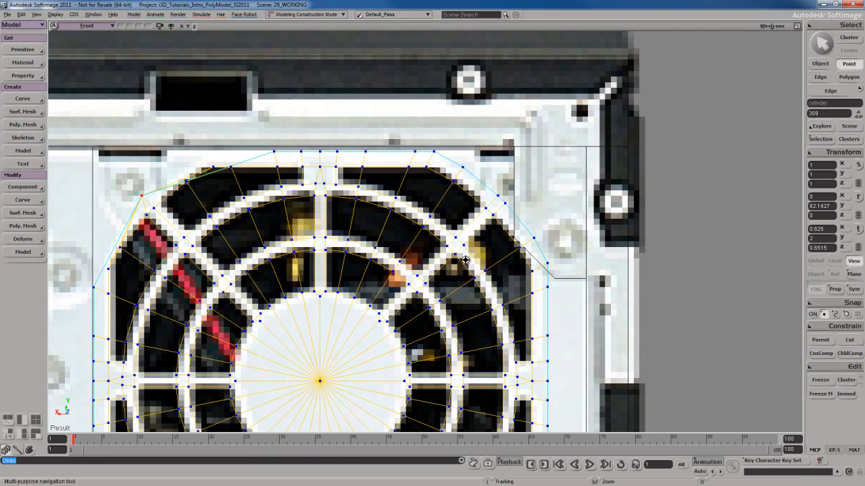
{"action": "left_click_drag", "start_coordinate": [401, 134], "coordinate": [452, 158]}
{"action": "left_click_drag", "start_coordinate": [554, 252], "coordinate": [540, 307], "text": "shift"}
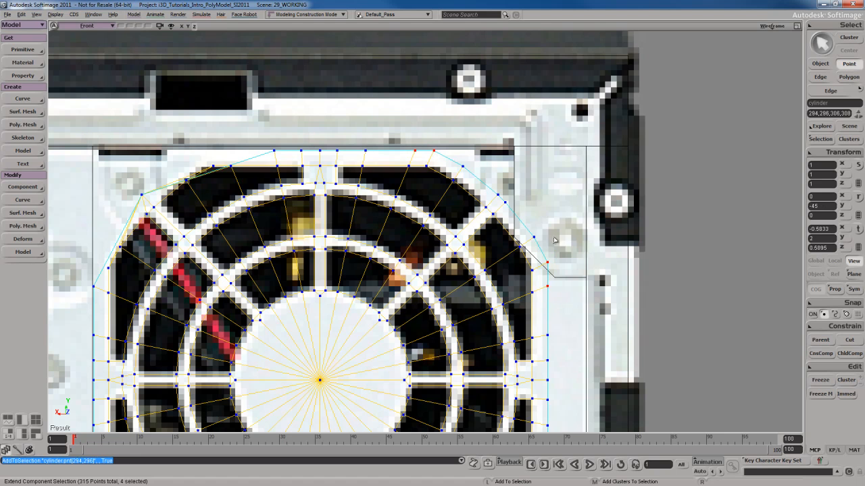
{"action": "left_click", "coordinate": [533, 237], "text": "shift"}
{"action": "left_click", "coordinate": [463, 167], "text": "shift"}
{"action": "left_click", "coordinate": [505, 202], "text": "shift"}
{"action": "right_click", "coordinate": [507, 204]}
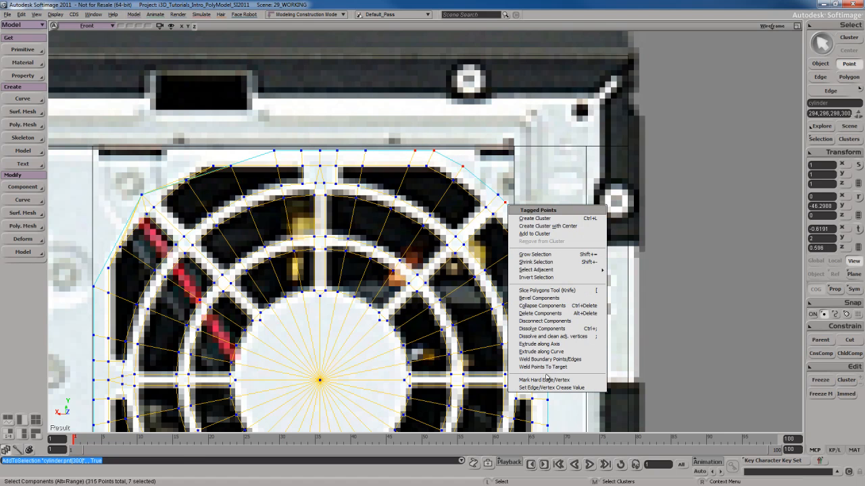
{"action": "left_click", "coordinate": [547, 367]}
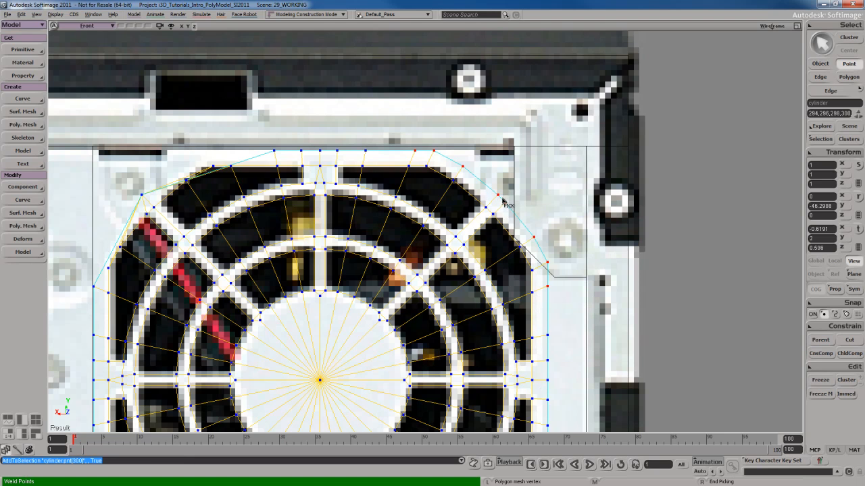
{"action": "left_click", "coordinate": [500, 196]}
- Weld the outer boundary points at each of the grille's two lower corners into a single corner point
{"action": "scroll", "coordinate": [505, 229], "scroll_direction": "down", "scroll_amount": 3}
{"action": "key", "text": "s"}
{"action": "left_click_drag", "start_coordinate": [457, 384], "coordinate": [462, 244]}
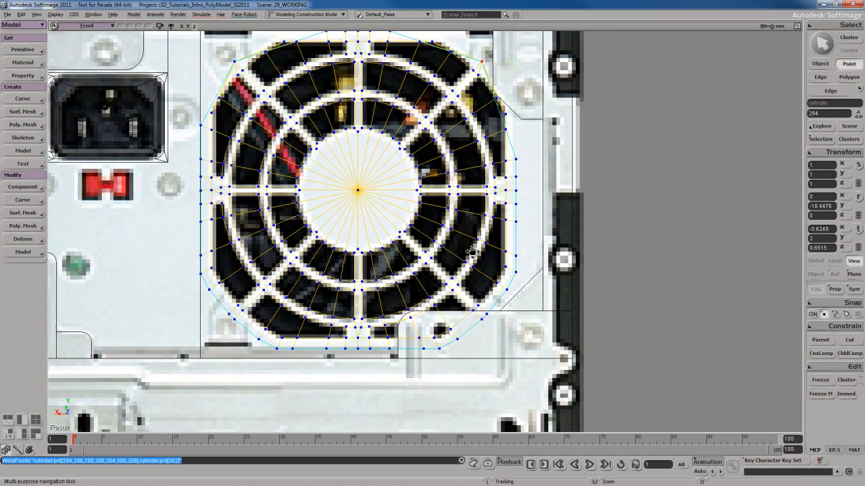
{"action": "scroll", "coordinate": [479, 307], "scroll_direction": "up", "scroll_amount": 1}
{"action": "key", "text": "s"}
{"action": "left_click_drag", "start_coordinate": [484, 321], "coordinate": [466, 284]}
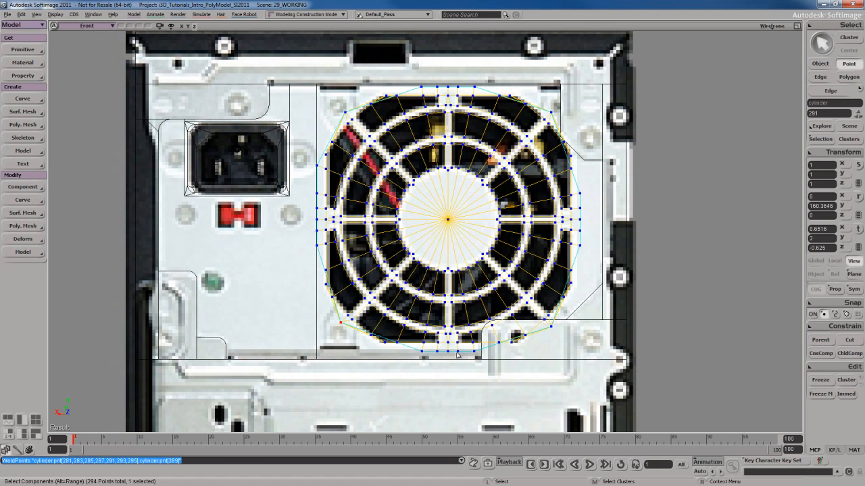
- Scale the four welded corner points uniformly outward by about 1.2 so the grille's outer boundary becomes roughly square
{"action": "key", "text": "s"}
{"action": "left_click_drag", "start_coordinate": [475, 305], "coordinate": [441, 268]}
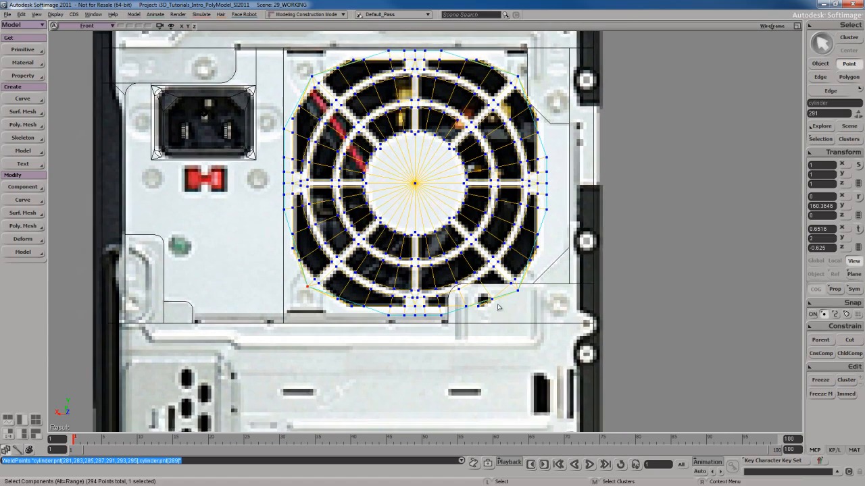
{"action": "scroll", "coordinate": [466, 291], "scroll_direction": "up", "scroll_amount": 1}
{"action": "left_click_drag", "start_coordinate": [548, 297], "coordinate": [535, 315]}
{"action": "key", "text": "s"}
{"action": "left_click_drag", "start_coordinate": [346, 332], "coordinate": [374, 327]}
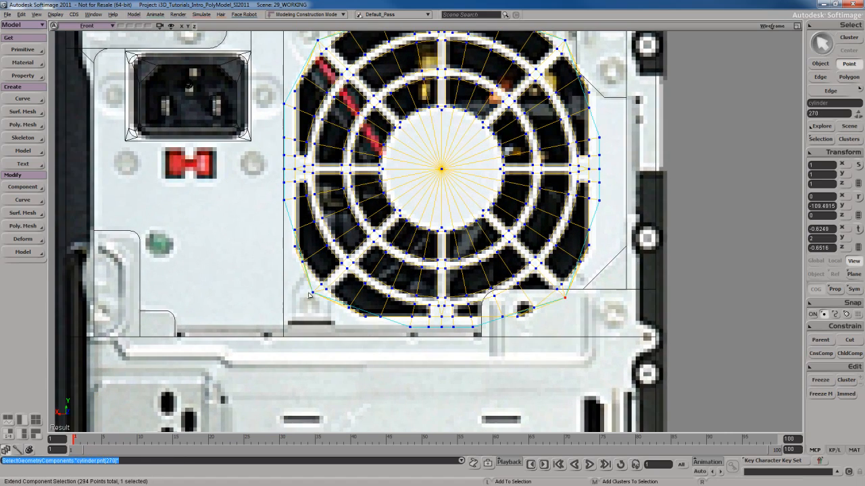
{"action": "left_click_drag", "start_coordinate": [314, 301], "coordinate": [320, 303], "text": "shift"}
{"action": "key", "text": "s"}
{"action": "left_click_drag", "start_coordinate": [369, 156], "coordinate": [363, 271]}
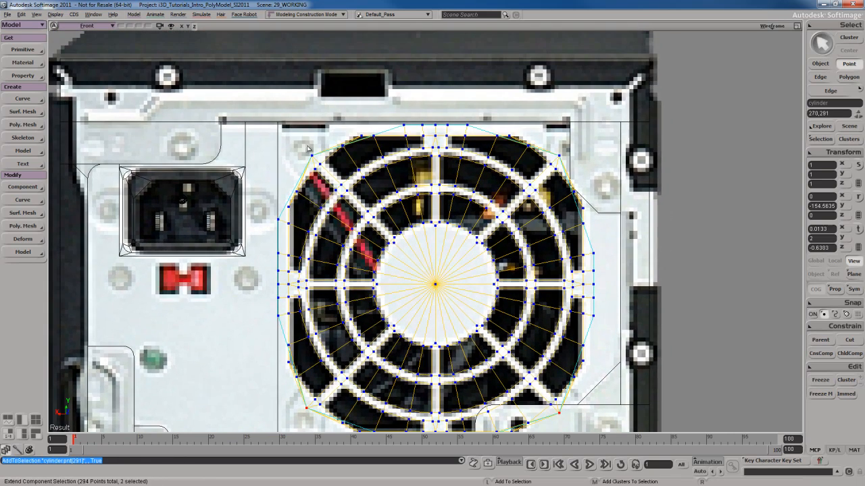
{"action": "left_click", "coordinate": [314, 158], "text": "shift"}
{"action": "left_click", "coordinate": [561, 157], "text": "shift"}
{"action": "scroll", "coordinate": [519, 267], "scroll_direction": "down", "scroll_amount": 1}
{"action": "key", "text": "x"}
{"action": "left_click_drag", "start_coordinate": [510, 315], "coordinate": [526, 325]}
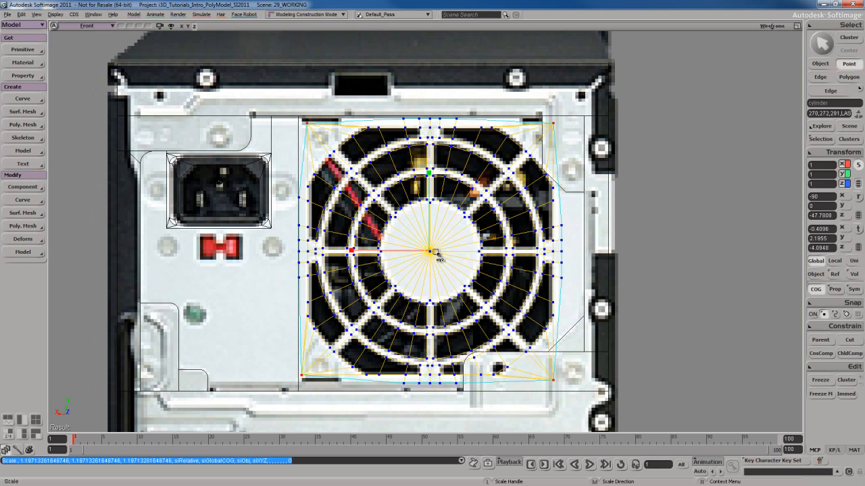
{"action": "key", "text": "s"}
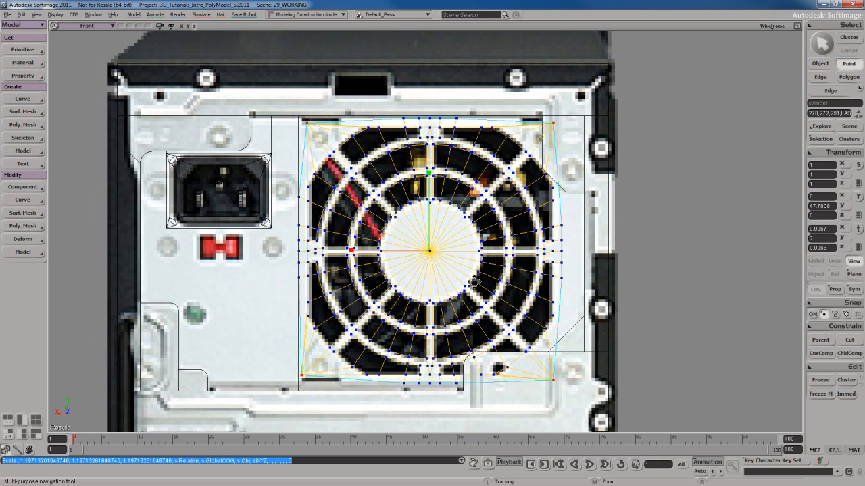
{"action": "left_click_drag", "start_coordinate": [476, 280], "coordinate": [473, 282]}
{"action": "key", "text": "x"}
{"action": "key", "text": "s"}
{"action": "mouse_move", "coordinate": [478, 265]}
{"action": "left_mouse_down"}
{"action": "mouse_move", "coordinate": [490, 251]}
{"action": "mouse_move", "coordinate": [479, 271]}
{"action": "left_mouse_up"}
{"action": "key", "text": "space"}
- Delete all polygons covering the dark openings between the grille's rings and spokes, keeping the hub, rings, spokes and outer frame
{"action": "key", "text": "s"}
{"action": "scroll", "coordinate": [478, 292], "scroll_direction": "up", "scroll_amount": 2}
{"action": "key", "text": "s"}
{"action": "left_click_drag", "start_coordinate": [478, 301], "coordinate": [477, 278]}
{"action": "key", "text": "space"}
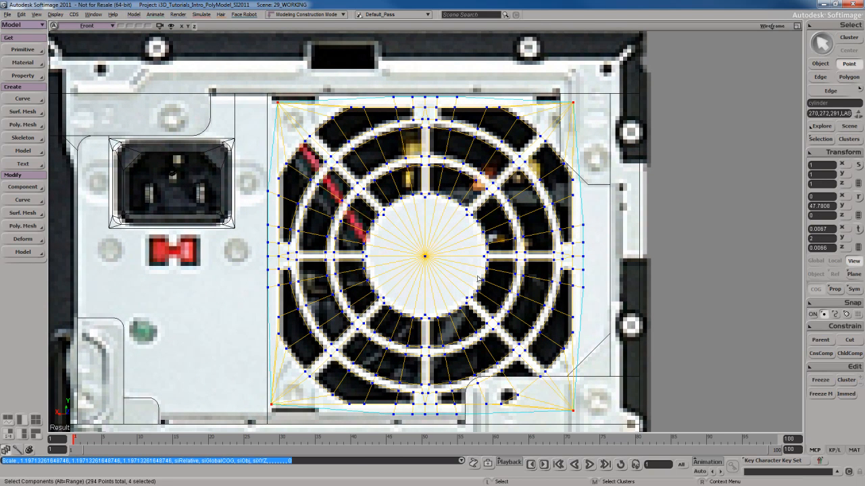
{"action": "key", "text": "u"}
{"action": "key", "text": "s"}
{"action": "left_click_drag", "start_coordinate": [444, 234], "coordinate": [448, 252]}
{"action": "mouse_move", "coordinate": [369, 220]}
{"action": "left_mouse_down"}
{"action": "mouse_move", "coordinate": [432, 196]}
{"action": "mouse_move", "coordinate": [507, 206]}
{"action": "mouse_move", "coordinate": [506, 218]}
{"action": "left_mouse_up"}
{"action": "key", "text": "s"}
{"action": "left_click_drag", "start_coordinate": [534, 284], "coordinate": [482, 234]}
{"action": "left_click_drag", "start_coordinate": [478, 180], "coordinate": [500, 241], "text": "shift"}
{"action": "mouse_move", "coordinate": [498, 287]}
{"action": "left_mouse_down", "text": "shift"}
{"action": "mouse_move", "coordinate": [500, 274]}
{"action": "mouse_move", "coordinate": [480, 321]}
{"action": "mouse_move", "coordinate": [446, 355]}
{"action": "mouse_move", "coordinate": [369, 368]}
{"action": "mouse_move", "coordinate": [331, 348]}
{"action": "left_mouse_up", "text": "shift"}
{"action": "mouse_move", "coordinate": [373, 329]}
{"action": "left_mouse_down", "text": "shift"}
{"action": "mouse_move", "coordinate": [338, 314]}
{"action": "mouse_move", "coordinate": [414, 323]}
{"action": "mouse_move", "coordinate": [443, 317]}
{"action": "mouse_move", "coordinate": [477, 270]}
{"action": "left_mouse_up", "text": "shift"}
{"action": "mouse_move", "coordinate": [466, 239]}
{"action": "left_mouse_down", "text": "shift"}
{"action": "mouse_move", "coordinate": [414, 174]}
{"action": "mouse_move", "coordinate": [352, 177]}
{"action": "mouse_move", "coordinate": [315, 233]}
{"action": "mouse_move", "coordinate": [303, 288]}
{"action": "mouse_move", "coordinate": [269, 275]}
{"action": "mouse_move", "coordinate": [297, 325]}
{"action": "mouse_move", "coordinate": [282, 250]}
{"action": "mouse_move", "coordinate": [290, 175]}
{"action": "mouse_move", "coordinate": [268, 160]}
{"action": "mouse_move", "coordinate": [247, 217]}
{"action": "mouse_move", "coordinate": [251, 209]}
{"action": "left_mouse_up", "text": "shift"}
{"action": "mouse_move", "coordinate": [294, 139]}
{"action": "left_mouse_down", "text": "shift"}
{"action": "mouse_move", "coordinate": [341, 112]}
{"action": "mouse_move", "coordinate": [493, 141]}
{"action": "mouse_move", "coordinate": [478, 137]}
{"action": "left_mouse_up", "text": "shift"}
{"action": "mouse_move", "coordinate": [496, 167]}
{"action": "left_mouse_down", "text": "shift"}
{"action": "mouse_move", "coordinate": [520, 199]}
{"action": "mouse_move", "coordinate": [526, 231]}
{"action": "left_mouse_up", "text": "shift"}
{"action": "mouse_move", "coordinate": [521, 294]}
{"action": "left_mouse_down", "text": "shift"}
{"action": "mouse_move", "coordinate": [526, 312]}
{"action": "mouse_move", "coordinate": [495, 358]}
{"action": "mouse_move", "coordinate": [438, 391]}
{"action": "mouse_move", "coordinate": [364, 398]}
{"action": "mouse_move", "coordinate": [317, 385]}
{"action": "mouse_move", "coordinate": [260, 348]}
{"action": "mouse_move", "coordinate": [245, 269]}
{"action": "left_mouse_up", "text": "shift"}
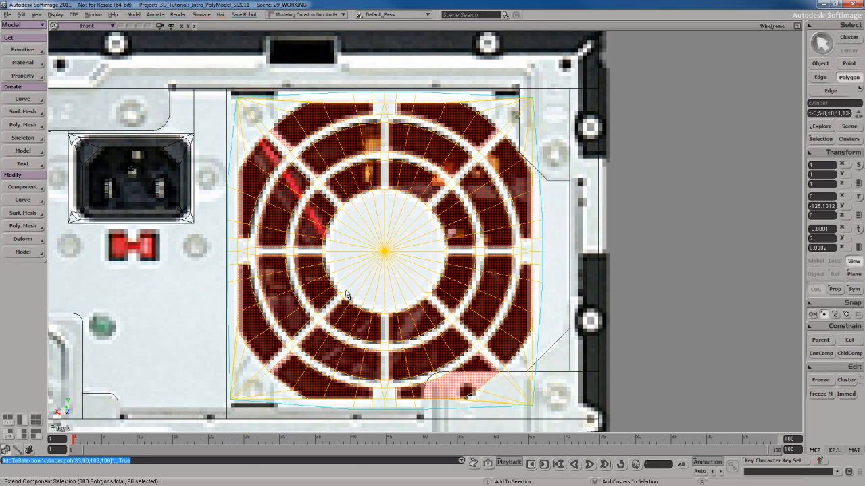
{"action": "key", "text": "F12"}
{"action": "key", "text": "F12"}
{"action": "key", "text": "s"}
{"action": "right_click_drag", "start_coordinate": [541, 294], "coordinate": [527, 287]}
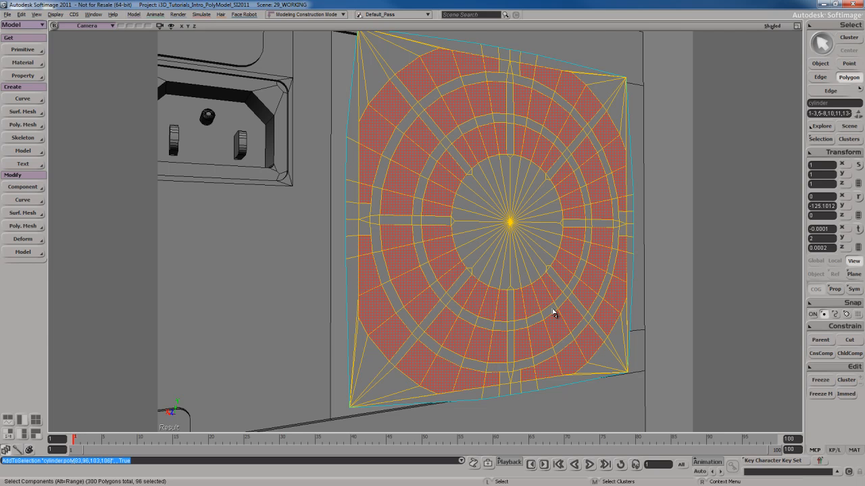
{"action": "key", "text": "Delete"}
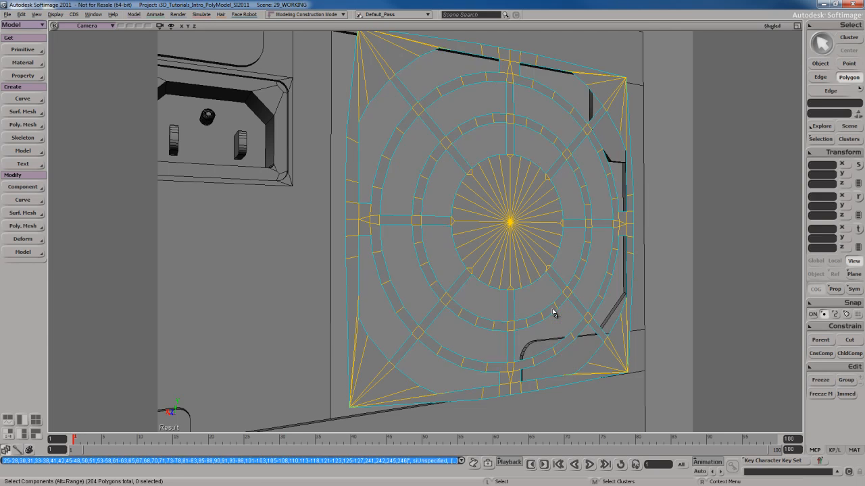
{"action": "key", "text": "s"}
{"action": "mouse_move", "coordinate": [552, 313]}
{"action": "right_mouse_down"}
{"action": "mouse_move", "coordinate": [539, 304]}
{"action": "mouse_move", "coordinate": [546, 299]}
{"action": "mouse_move", "coordinate": [545, 309]}
{"action": "right_mouse_up"}
{"action": "key", "text": "space"}
{"action": "key", "text": "s"}
{"action": "key", "text": "space"}
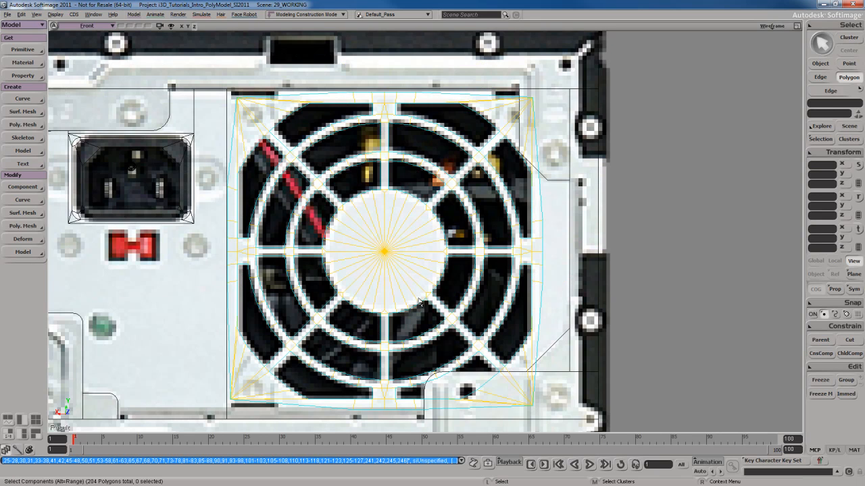
- Dissolve the eight short outer-frame edges flanking the ends of the grille's horizontal and vertical spokes
{"action": "key", "text": "s"}
{"action": "left_click_drag", "start_coordinate": [418, 302], "coordinate": [431, 283]}
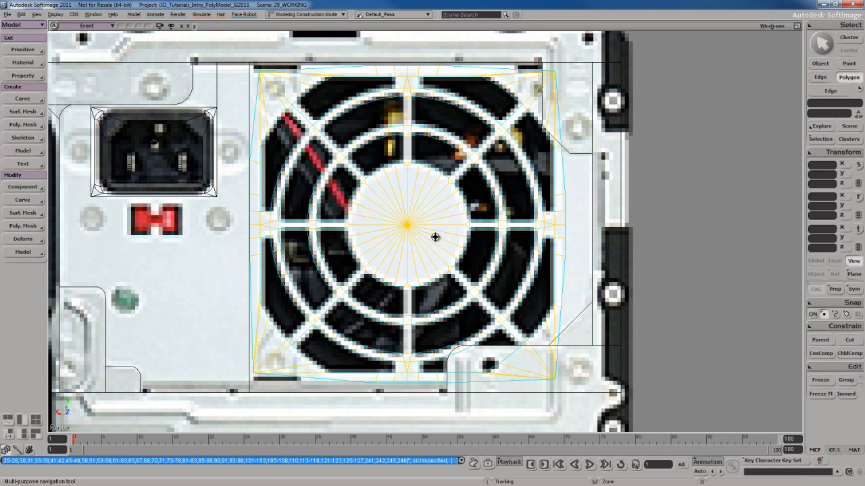
{"action": "left_click_drag", "start_coordinate": [434, 205], "coordinate": [438, 341]}
{"action": "key", "text": "e"}
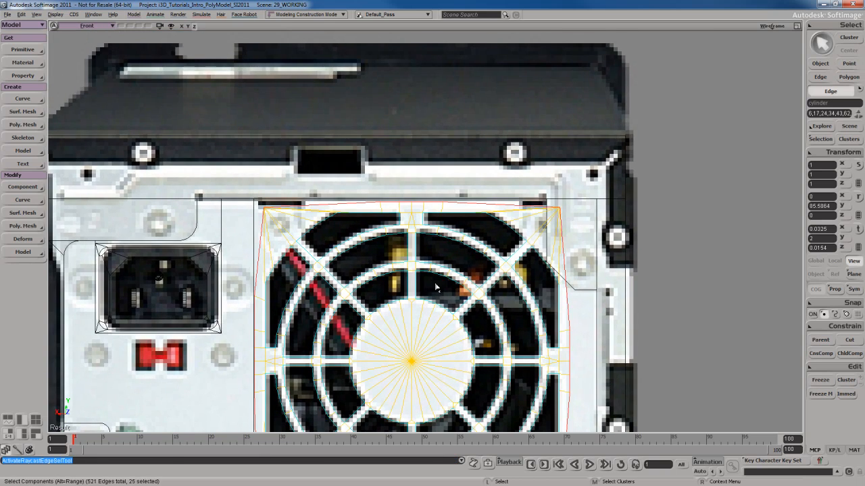
{"action": "scroll", "coordinate": [435, 240], "scroll_direction": "up", "scroll_amount": 3}
{"action": "left_click", "coordinate": [364, 202]}
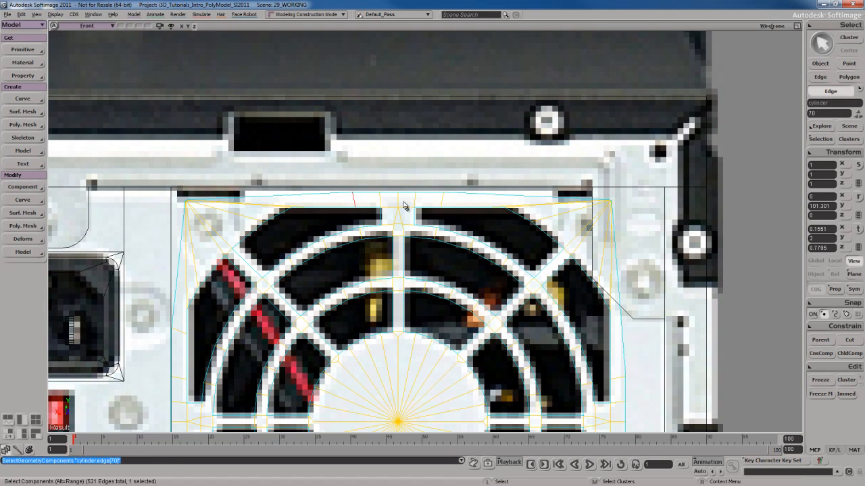
{"action": "left_click", "coordinate": [440, 200], "text": "shift"}
{"action": "key", "text": "s"}
{"action": "left_click_drag", "start_coordinate": [618, 372], "coordinate": [445, 146]}
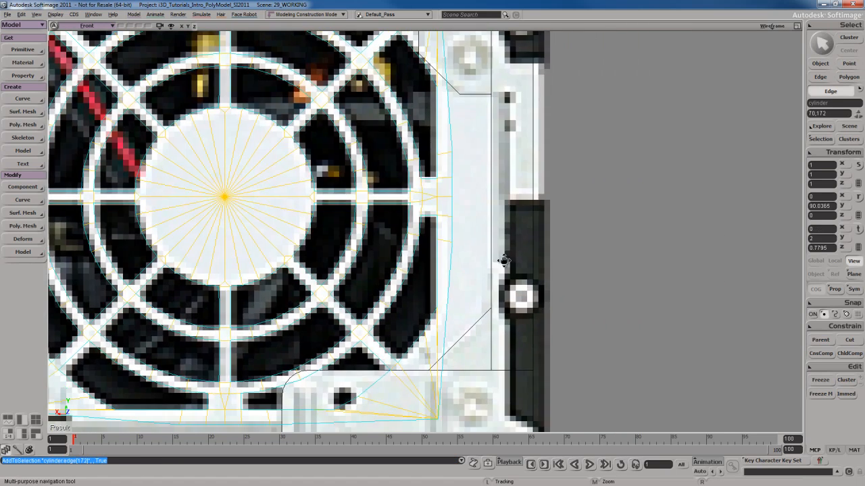
{"action": "left_click_drag", "start_coordinate": [504, 262], "coordinate": [531, 277]}
{"action": "left_click", "coordinate": [474, 176], "text": "shift"}
{"action": "left_click", "coordinate": [473, 256], "text": "shift"}
{"action": "key", "text": "s"}
{"action": "left_click_drag", "start_coordinate": [469, 336], "coordinate": [542, 254]}
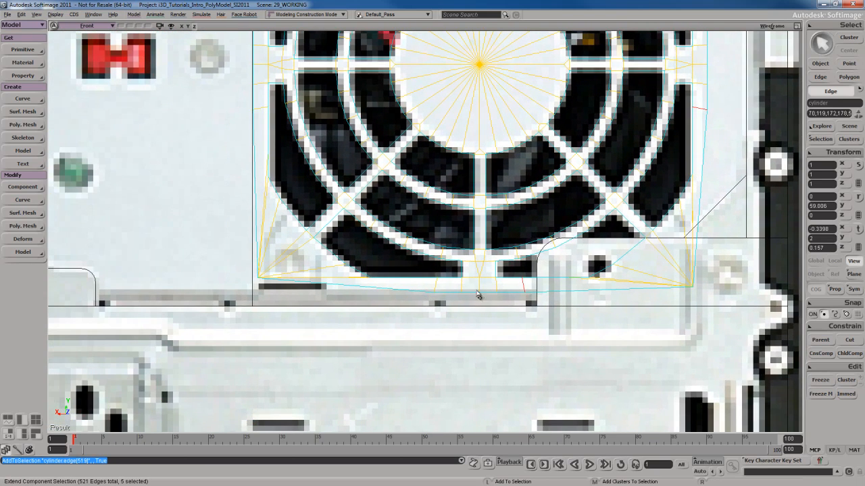
{"action": "left_click", "coordinate": [436, 284], "text": "shift"}
{"action": "key", "text": "s"}
{"action": "left_click_drag", "start_coordinate": [314, 185], "coordinate": [399, 338]}
{"action": "left_click", "coordinate": [348, 260], "text": "shift"}
{"action": "left_click", "coordinate": [349, 172], "text": "shift"}
{"action": "key", "text": "s"}
{"action": "left_click_drag", "start_coordinate": [564, 137], "coordinate": [453, 222]}
{"action": "middle_click_drag", "start_coordinate": [454, 223], "coordinate": [455, 230]}
{"action": "key", "text": "s"}
{"action": "left_click_drag", "start_coordinate": [476, 256], "coordinate": [473, 229]}
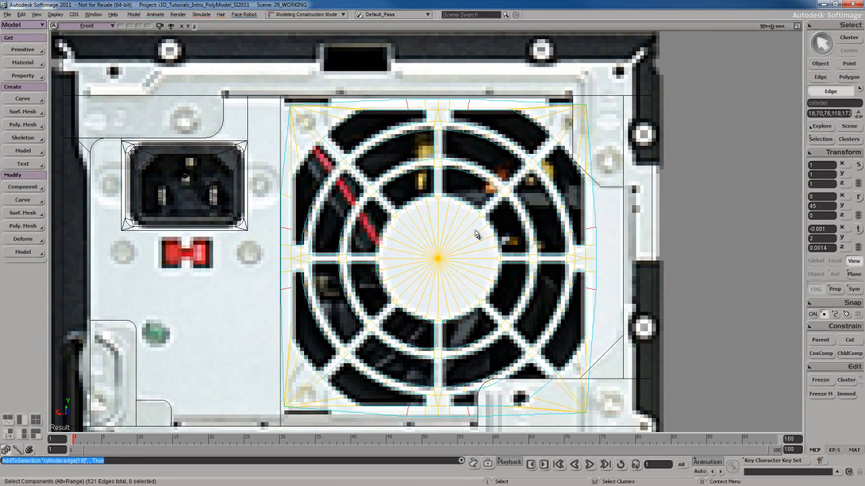
{"action": "key", "text": "ctrl+Delete"}
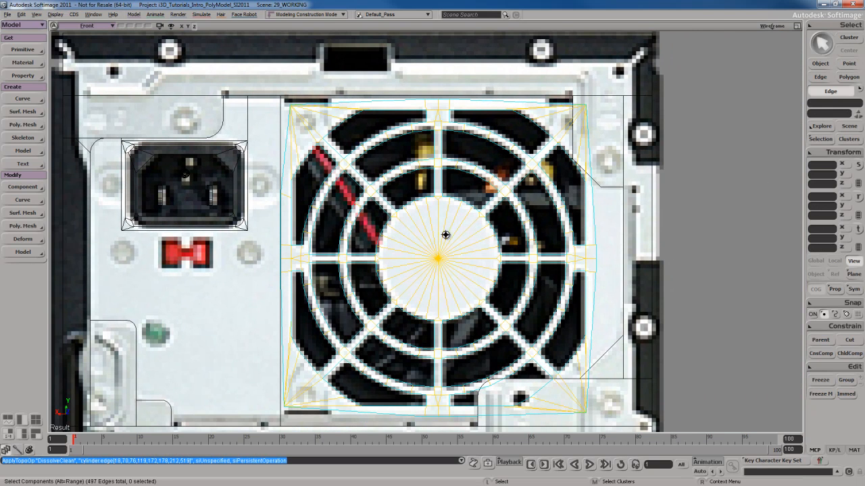
- Dissolve the leftover short edge crossing the grille's left frame side, above the horizontal spoke
{"action": "key", "text": "s"}
{"action": "left_click_drag", "start_coordinate": [446, 235], "coordinate": [483, 230]}
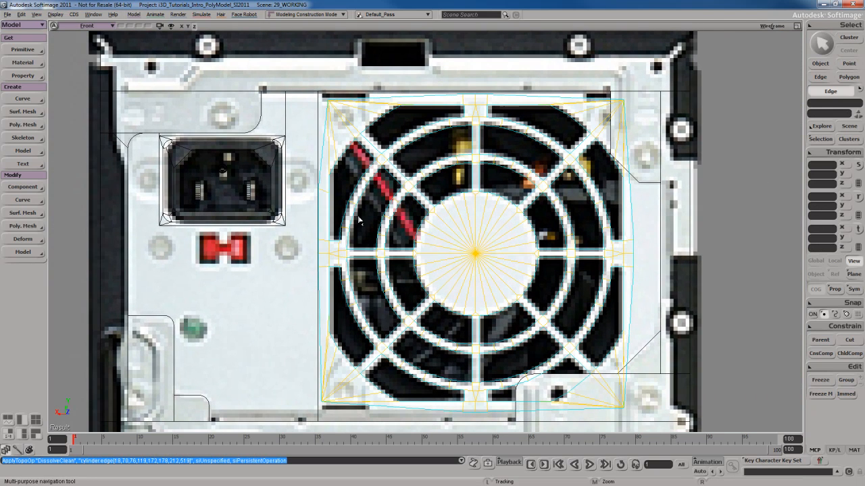
{"action": "left_click", "coordinate": [324, 190]}
{"action": "key", "text": "ctrl+Delete"}
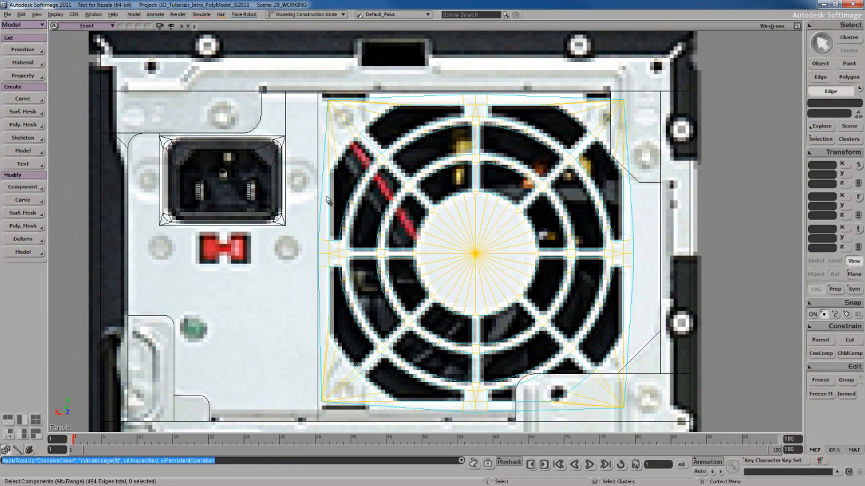
- Dissolve the four frame edges along the centre lines of the spoke ends, at the grille's left, right, lower and upper sides
{"action": "key", "text": "s"}
{"action": "left_click_drag", "start_coordinate": [410, 217], "coordinate": [419, 175]}
{"action": "key", "text": "s"}
{"action": "middle_click_drag", "start_coordinate": [417, 224], "coordinate": [413, 257]}
{"action": "left_click_drag", "start_coordinate": [413, 257], "coordinate": [428, 247]}
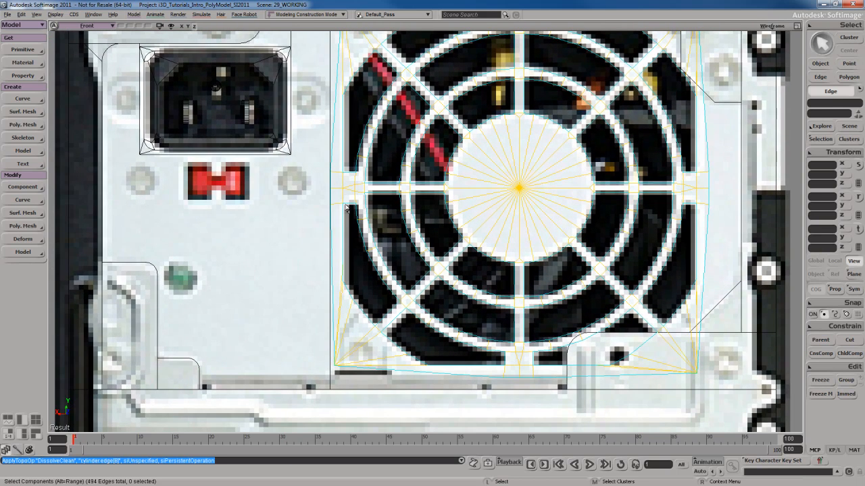
{"action": "left_click", "coordinate": [335, 189]}
{"action": "key", "text": "s"}
{"action": "left_click_drag", "start_coordinate": [544, 198], "coordinate": [414, 201]}
{"action": "left_click", "coordinate": [577, 194], "text": "shift"}
{"action": "key", "text": "s"}
{"action": "left_click_drag", "start_coordinate": [559, 304], "coordinate": [564, 265]}
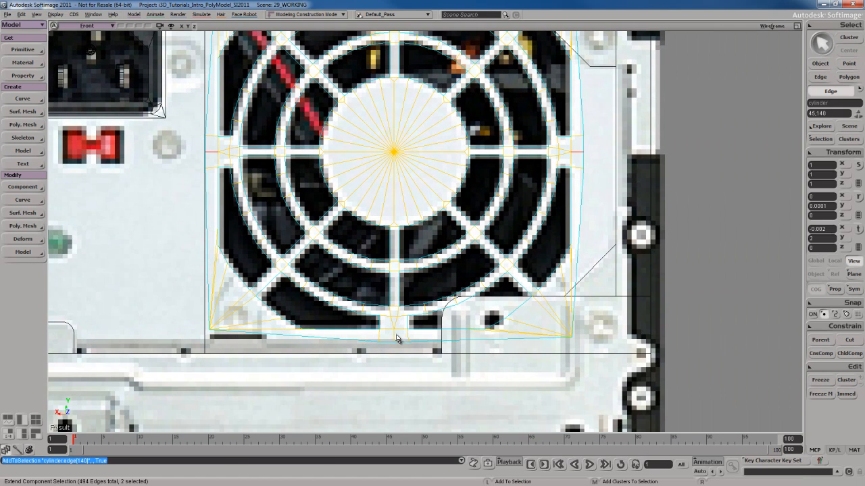
{"action": "key", "text": "s"}
{"action": "left_click_drag", "start_coordinate": [547, 157], "coordinate": [544, 317]}
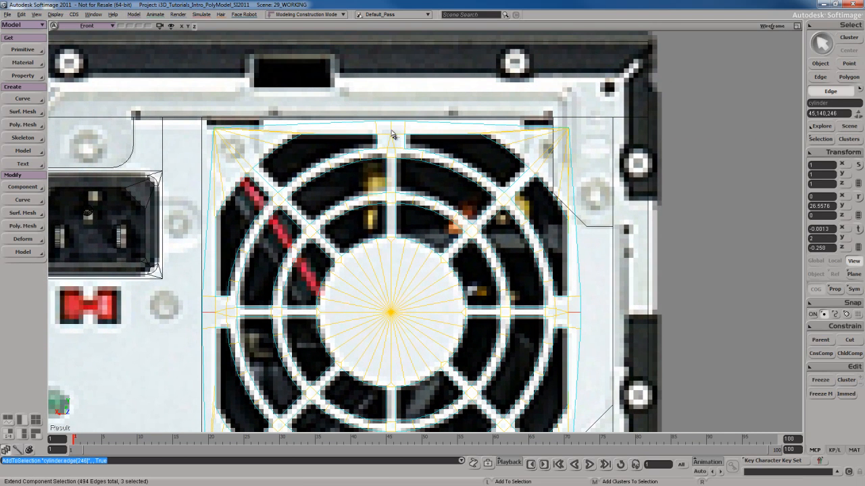
{"action": "key", "text": "Delete"}
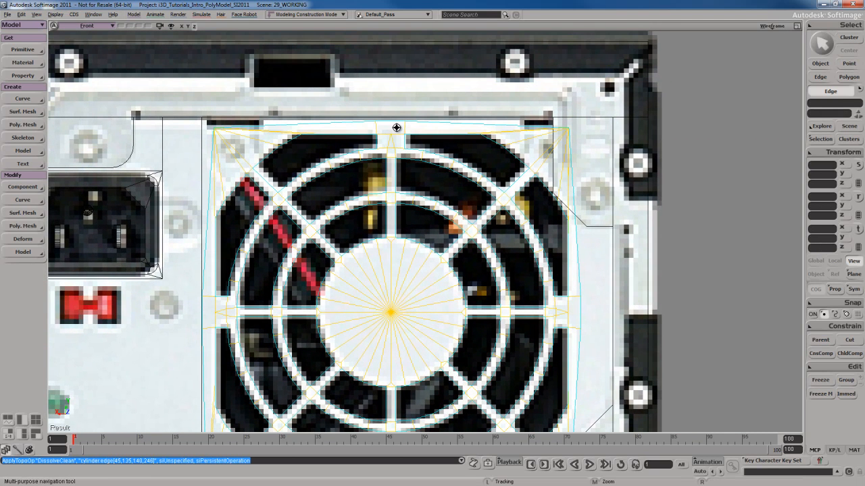
- Weld the remaining boundary points along the grille's upper side into its upper corner points
{"action": "key", "text": "s"}
{"action": "left_click_drag", "start_coordinate": [408, 134], "coordinate": [412, 151]}
{"action": "key", "text": "m"}
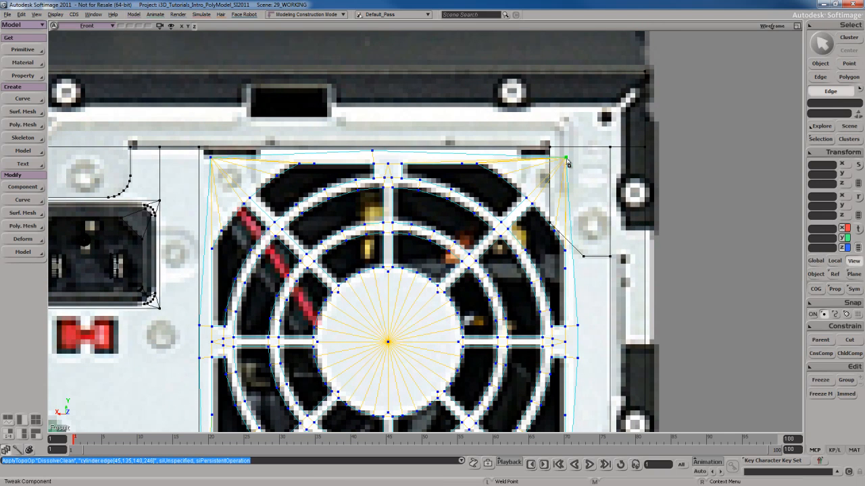
{"action": "left_click_drag", "start_coordinate": [567, 162], "coordinate": [209, 160]}
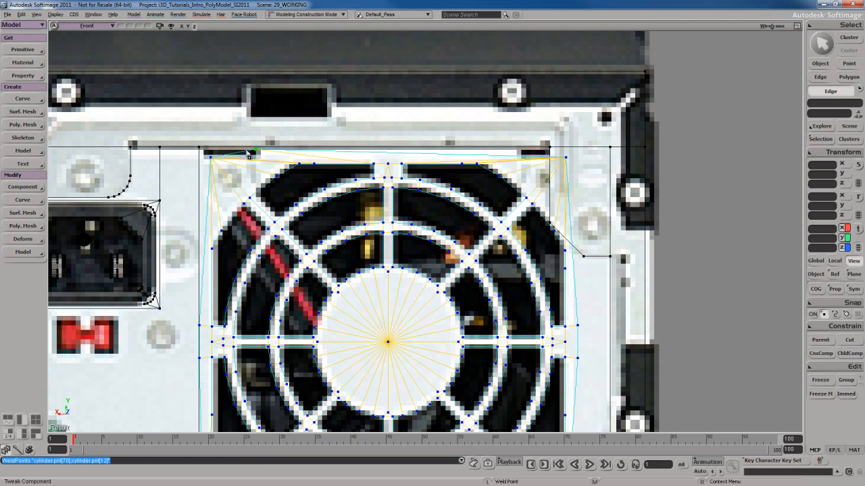
- Weld the remaining boundary points along the grille's left, lower and right sides into the adjacent corner points
{"action": "key", "text": "s"}
{"action": "left_click_drag", "start_coordinate": [202, 329], "coordinate": [273, 56]}
{"action": "left_click_drag", "start_coordinate": [261, 254], "coordinate": [265, 416]}
{"action": "key", "text": "s"}
{"action": "left_click_drag", "start_coordinate": [316, 424], "coordinate": [340, 331]}
{"action": "left_click_drag", "start_coordinate": [459, 335], "coordinate": [291, 321]}
{"action": "key", "text": "s"}
{"action": "left_click_drag", "start_coordinate": [470, 318], "coordinate": [493, 343]}
{"action": "key", "text": "s"}
{"action": "left_click_drag", "start_coordinate": [532, 217], "coordinate": [494, 217]}
{"action": "key", "text": "s"}
{"action": "left_click_drag", "start_coordinate": [483, 169], "coordinate": [459, 280]}
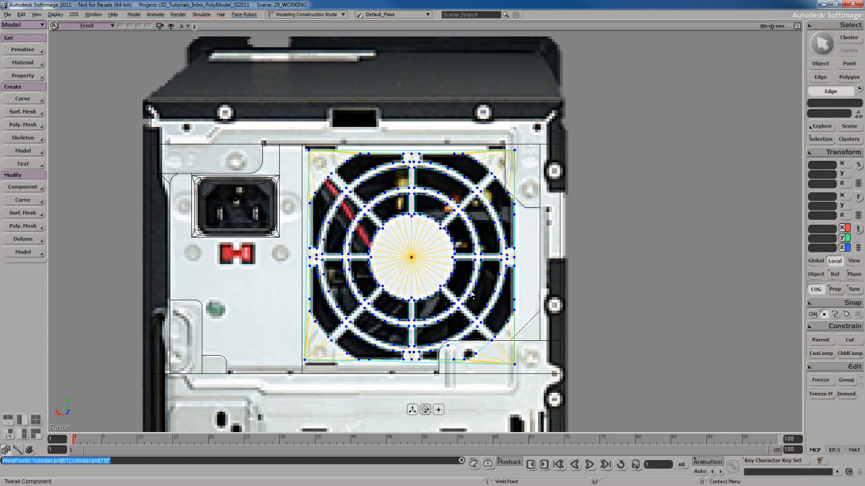
- Move the grille's lower-right corner point diagonally outward to about X -0.86, Z -0.83
{"action": "key", "text": "s"}
{"action": "scroll", "coordinate": [462, 269], "scroll_direction": "up", "scroll_amount": 2}
{"action": "key", "text": "s"}
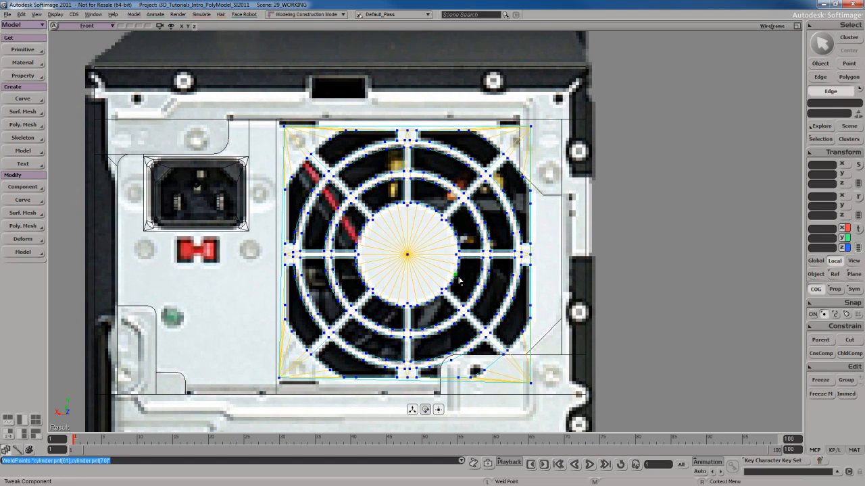
{"action": "key", "text": "s"}
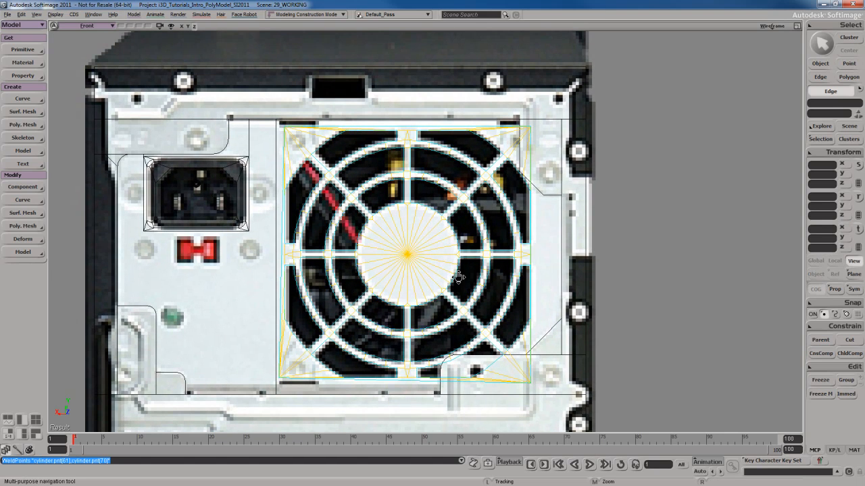
{"action": "left_click_drag", "start_coordinate": [459, 279], "coordinate": [458, 288]}
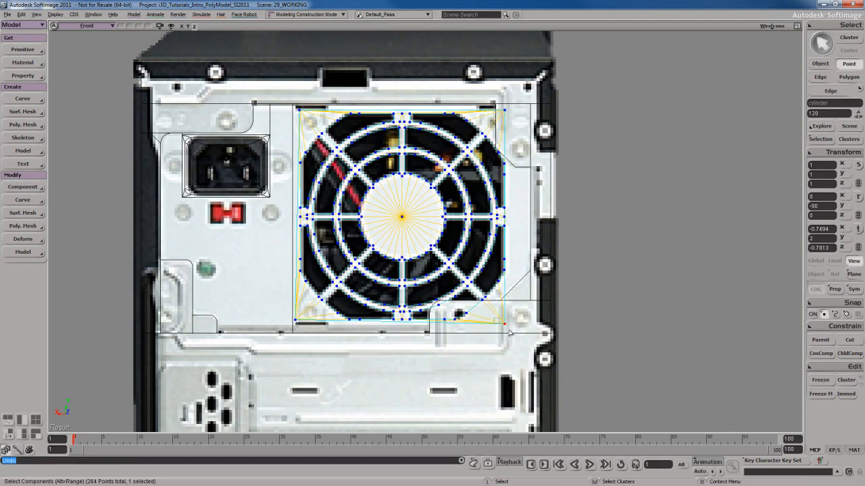
{"action": "left_click_drag", "start_coordinate": [491, 312], "coordinate": [508, 363]}
{"action": "key", "text": "v"}
{"action": "left_click_drag", "start_coordinate": [508, 363], "coordinate": [523, 368]}
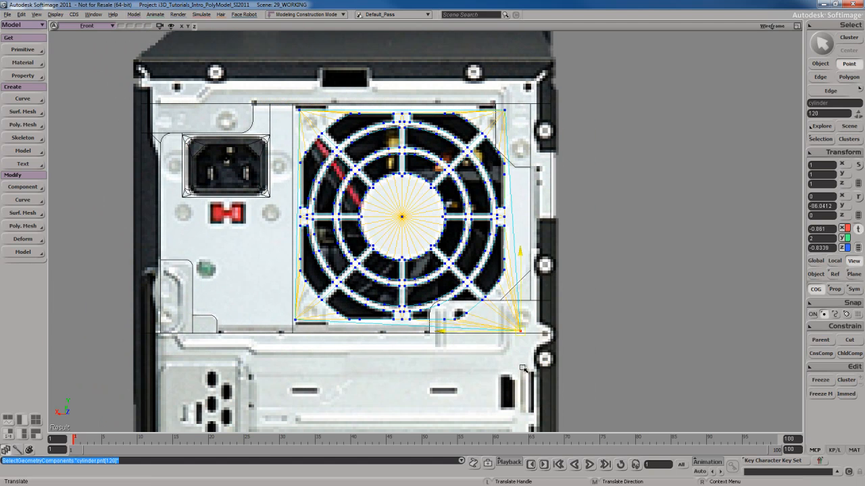
{"action": "key", "text": "ctrl+z"}
{"action": "key", "text": "ctrl+z"}
{"action": "key", "text": "ctrl+z"}
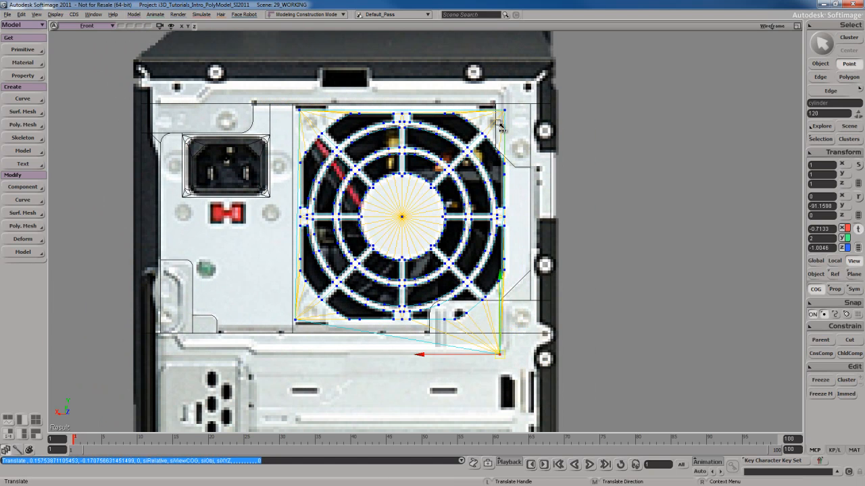
- Move the grille's upper-right, upper-left and lower-left corner points outward to enlarge the square frame
{"action": "key", "text": "t"}
{"action": "left_click", "coordinate": [505, 110]}
{"action": "key", "text": "v"}
{"action": "left_click_drag", "start_coordinate": [510, 177], "coordinate": [524, 170]}
{"action": "key", "text": "t"}
{"action": "left_click", "coordinate": [302, 105]}
{"action": "key", "text": "v"}
{"action": "left_click_drag", "start_coordinate": [312, 177], "coordinate": [307, 170]}
{"action": "key", "text": "t"}
{"action": "key", "text": "v"}
{"action": "key", "text": "t"}
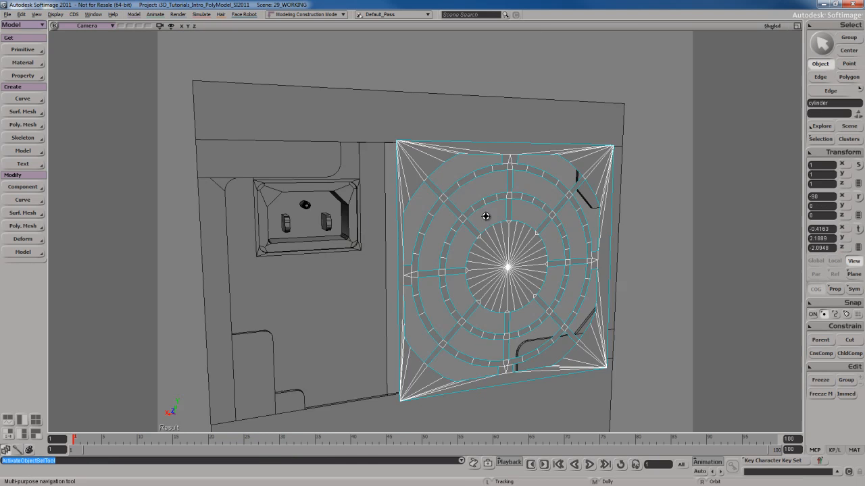
- Set the grille object's transform pivot at its upper-left corner in the camera view
{"action": "right_click_drag", "start_coordinate": [477, 216], "coordinate": [485, 227]}
{"action": "middle_click_drag", "start_coordinate": [484, 228], "coordinate": [487, 208]}
{"action": "key", "text": "v"}
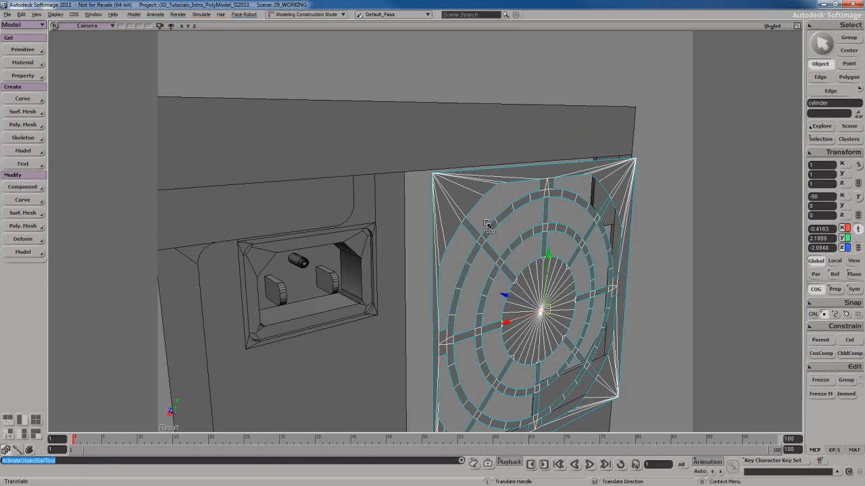
{"action": "key", "text": "s"}
{"action": "left_click_drag", "start_coordinate": [512, 236], "coordinate": [501, 250]}
{"action": "middle_click_drag", "start_coordinate": [500, 250], "coordinate": [511, 247]}
{"action": "left_click", "coordinate": [420, 177], "text": "alt"}
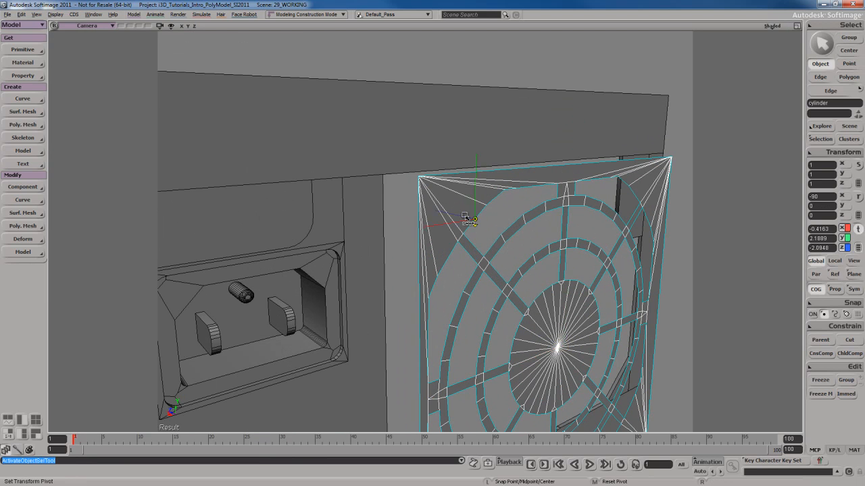
- Snap the grille by its upper-left corner to the matching corner of the panel section, flush with the panel in depth
{"action": "key", "text": "s"}
{"action": "right_click_drag", "start_coordinate": [455, 199], "coordinate": [481, 234]}
{"action": "scroll", "coordinate": [481, 234], "scroll_direction": "up", "scroll_amount": 2}
{"action": "mouse_move", "coordinate": [421, 237]}
{"action": "left_mouse_down", "text": "ctrl"}
{"action": "mouse_move", "coordinate": [405, 214]}
{"action": "mouse_move", "coordinate": [426, 225]}
{"action": "left_mouse_up", "text": "ctrl"}
{"action": "key", "text": "s"}
{"action": "right_click_drag", "start_coordinate": [466, 264], "coordinate": [452, 248]}
{"action": "left_click_drag", "start_coordinate": [455, 235], "coordinate": [413, 219], "text": "ctrl"}
{"action": "key", "text": "s"}
{"action": "right_click_drag", "start_coordinate": [519, 250], "coordinate": [483, 208]}
{"action": "left_click_drag", "start_coordinate": [396, 190], "coordinate": [459, 242]}
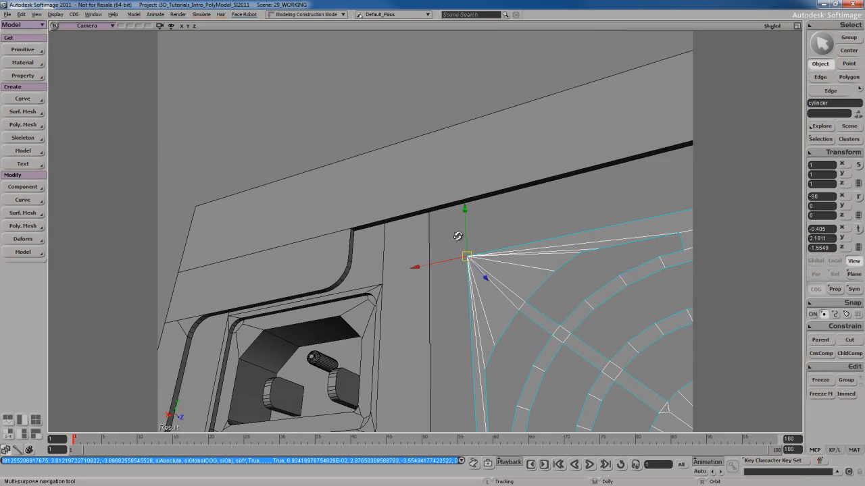
{"action": "right_click_drag", "start_coordinate": [459, 242], "coordinate": [437, 224]}
{"action": "left_click_drag", "start_coordinate": [437, 225], "coordinate": [428, 216], "text": "ctrl"}
{"action": "key", "text": "s"}
{"action": "middle_click_drag", "start_coordinate": [487, 237], "coordinate": [468, 256]}
{"action": "key", "text": "s"}
{"action": "right_click_drag", "start_coordinate": [437, 186], "coordinate": [480, 218]}
{"action": "key", "text": "s"}
{"action": "middle_click_drag", "start_coordinate": [480, 218], "coordinate": [504, 236]}
{"action": "key", "text": "s"}
{"action": "right_click_drag", "start_coordinate": [504, 235], "coordinate": [536, 250]}
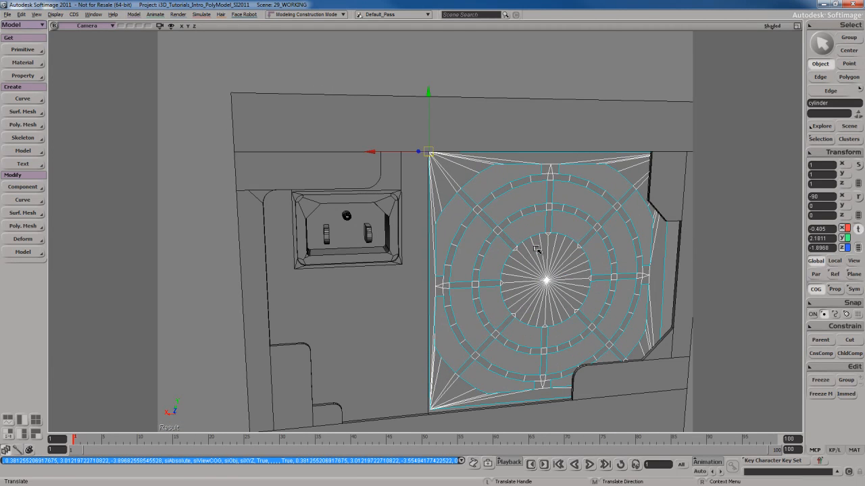
- Reselect the grille object and move it in the front view so its hub and rings line up with the reference image
{"action": "key", "text": "F12"}
{"action": "key", "text": "F12"}
{"action": "key", "text": "s"}
{"action": "left_click_drag", "start_coordinate": [391, 311], "coordinate": [412, 275]}
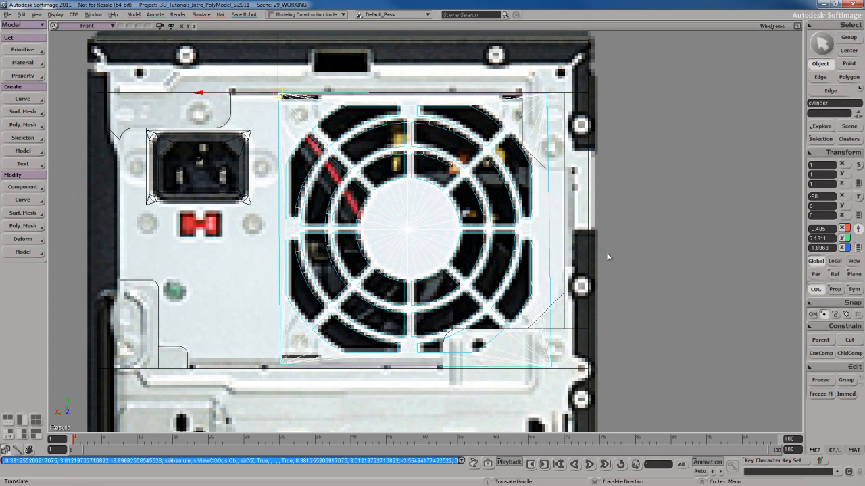
{"action": "key", "text": "space"}
{"action": "left_click", "coordinate": [633, 248]}
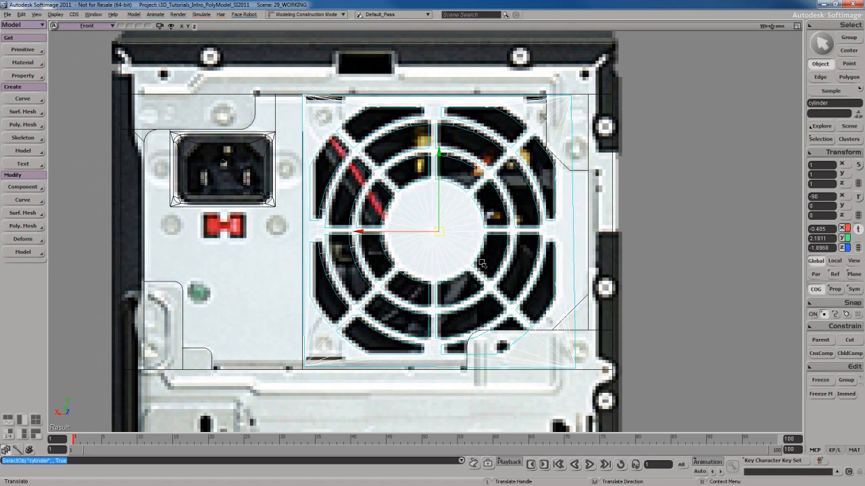
{"action": "middle_click_drag", "start_coordinate": [482, 261], "coordinate": [485, 266]}
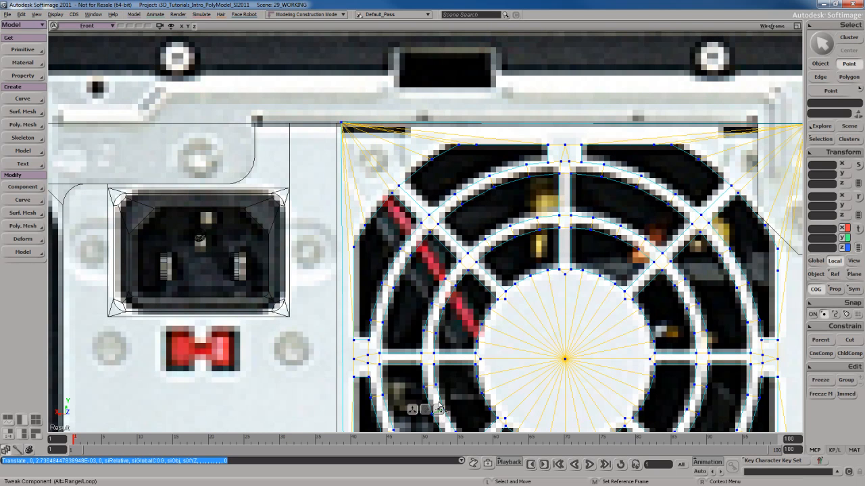
- Snap the grille's upper-left and lower-left corner points to the matching corners of the surrounding panel section
{"action": "left_click_drag", "start_coordinate": [342, 125], "coordinate": [337, 129], "text": "ctrl"}
{"action": "key", "text": "s"}
{"action": "mouse_move", "coordinate": [604, 204]}
{"action": "left_mouse_down"}
{"action": "mouse_move", "coordinate": [521, 217]}
{"action": "mouse_move", "coordinate": [586, 143]}
{"action": "left_mouse_up"}
{"action": "mouse_move", "coordinate": [430, 318]}
{"action": "left_mouse_down"}
{"action": "mouse_move", "coordinate": [500, 183]}
{"action": "mouse_move", "coordinate": [510, 131]}
{"action": "left_mouse_up"}
{"action": "left_click_drag", "start_coordinate": [406, 347], "coordinate": [397, 355], "text": "ctrl"}
- Set the Y position of the grille's lower-right corner point to 2.0208, matching the lower-left corner point
{"action": "key", "text": "s"}
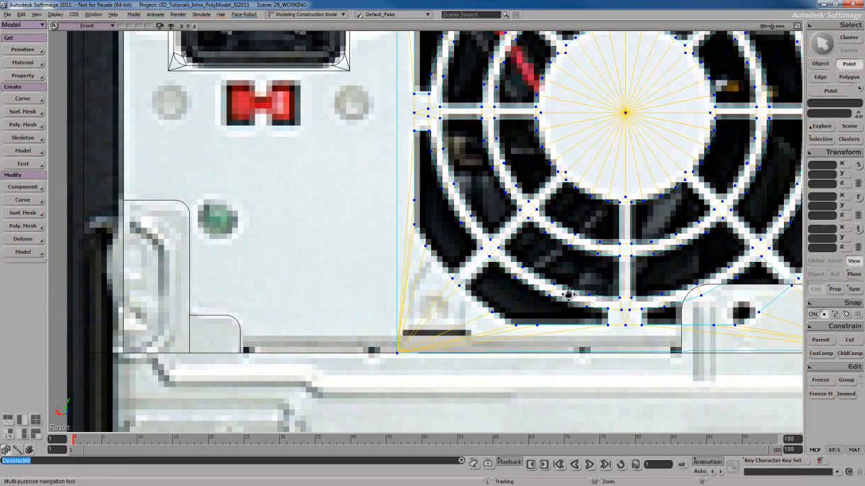
{"action": "left_click_drag", "start_coordinate": [740, 297], "coordinate": [500, 309]}
{"action": "scroll", "coordinate": [500, 308], "scroll_direction": "down", "scroll_amount": 3}
{"action": "key", "text": "s"}
{"action": "left_click_drag", "start_coordinate": [562, 259], "coordinate": [509, 266]}
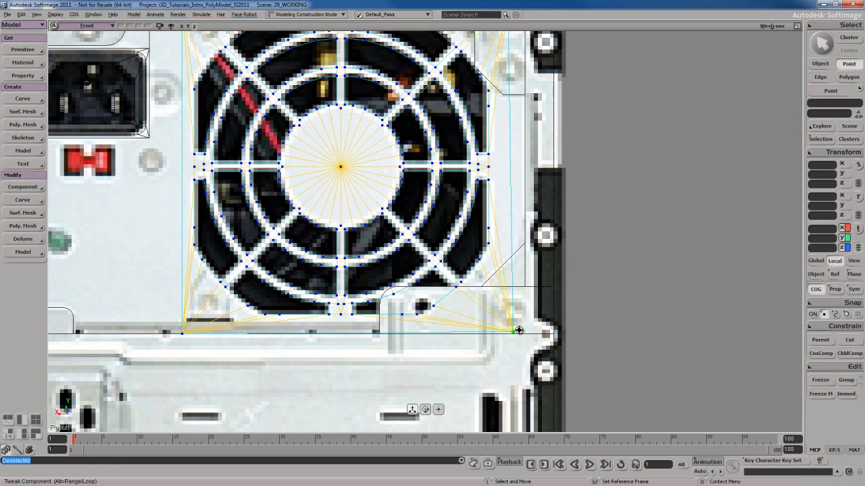
{"action": "key", "text": "s"}
{"action": "left_click_drag", "start_coordinate": [493, 313], "coordinate": [503, 310]}
{"action": "key", "text": "s"}
{"action": "mouse_move", "coordinate": [475, 342]}
{"action": "left_mouse_down"}
{"action": "mouse_move", "coordinate": [487, 322]}
{"action": "mouse_move", "coordinate": [475, 334]}
{"action": "left_mouse_up"}
{"action": "left_click_drag", "start_coordinate": [487, 298], "coordinate": [482, 304]}
{"action": "key", "text": "t"}
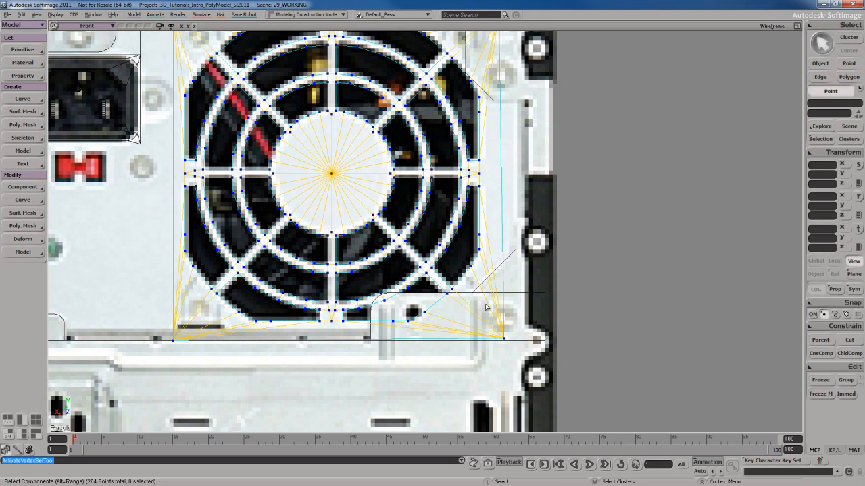
{"action": "left_click", "coordinate": [173, 339]}
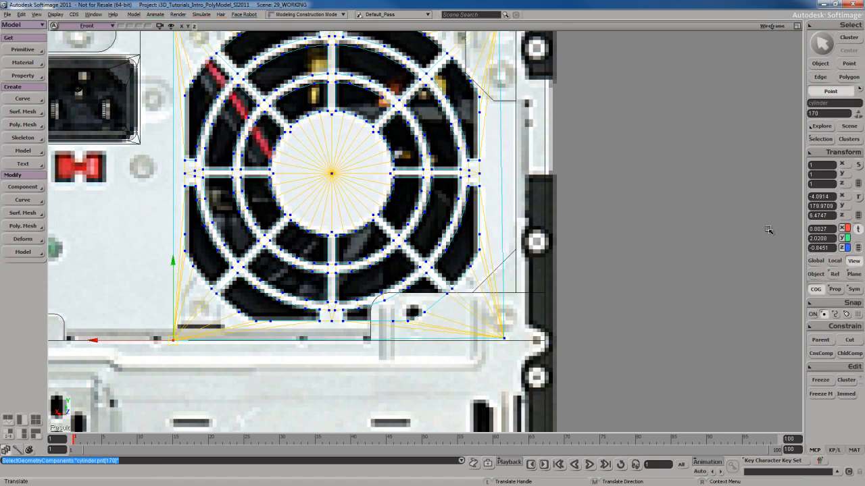
{"action": "key", "text": "v"}
{"action": "key", "text": "t"}
{"action": "left_click_drag", "start_coordinate": [492, 331], "coordinate": [526, 357]}
{"action": "key", "text": "v"}
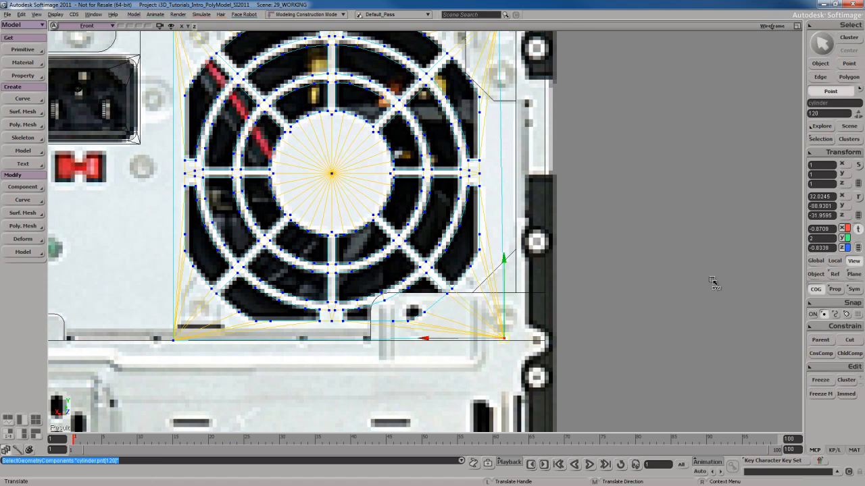
{"action": "key", "text": "Return"}
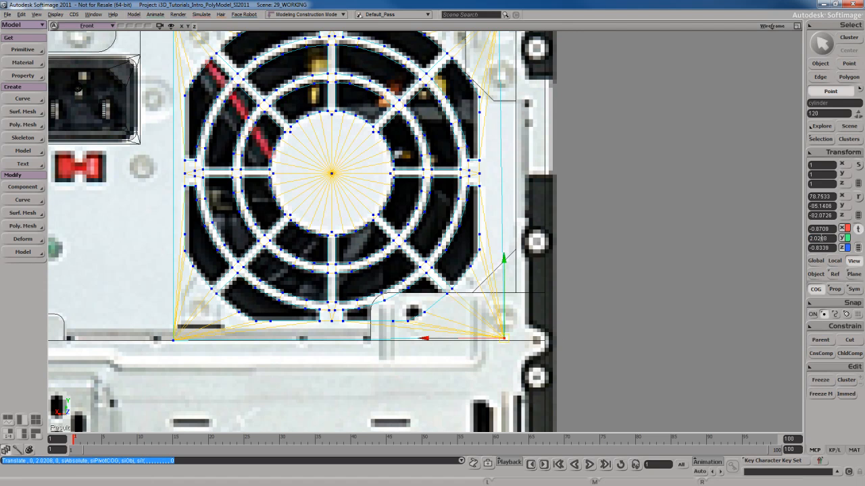
- Switch the transform reference from View to Global for the grille's lower-right corner point
{"action": "left_click", "coordinate": [816, 290]}
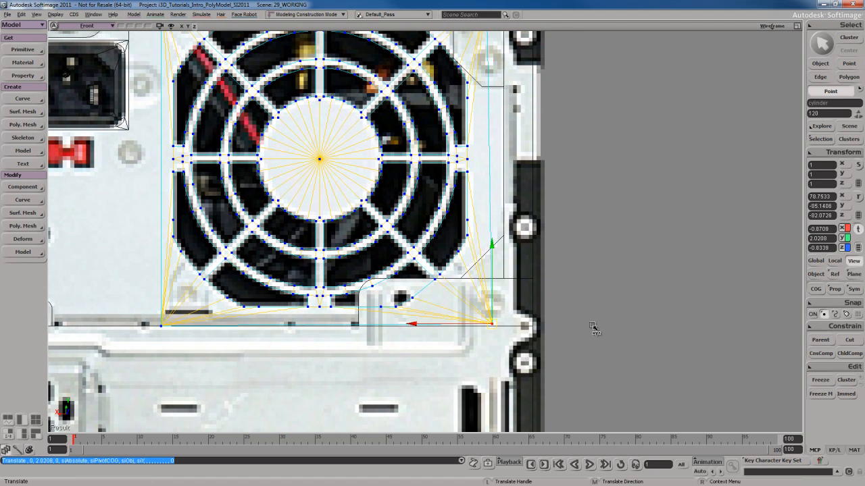
{"action": "key", "text": "s"}
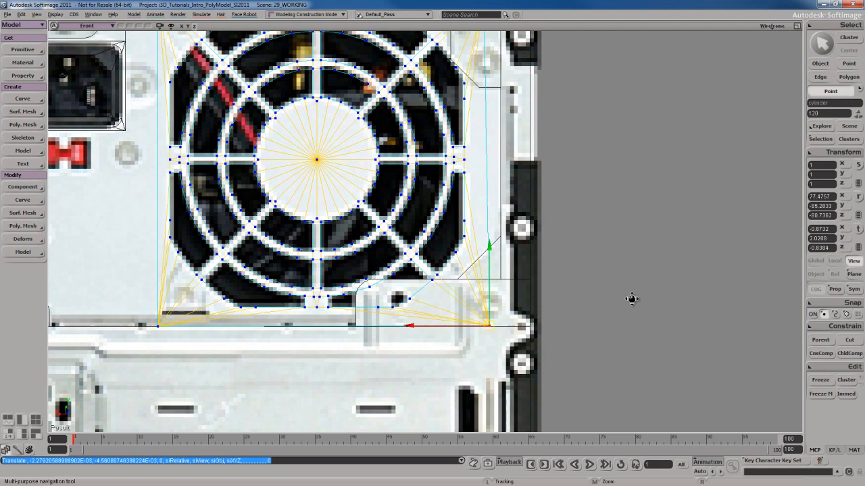
{"action": "mouse_move", "coordinate": [631, 300]}
{"action": "left_mouse_down"}
{"action": "mouse_move", "coordinate": [623, 291]}
{"action": "mouse_move", "coordinate": [633, 292]}
{"action": "left_mouse_up"}
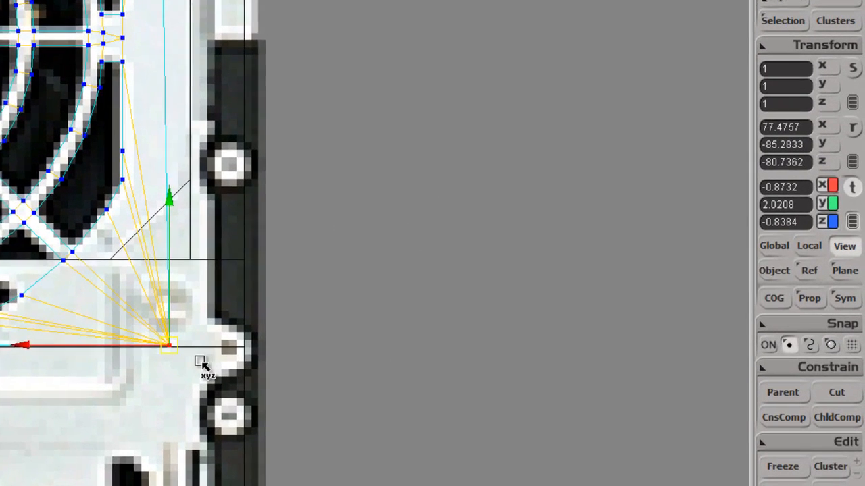
{"action": "key", "text": "s"}
{"action": "scroll", "coordinate": [202, 361], "scroll_direction": "up", "scroll_amount": 3}
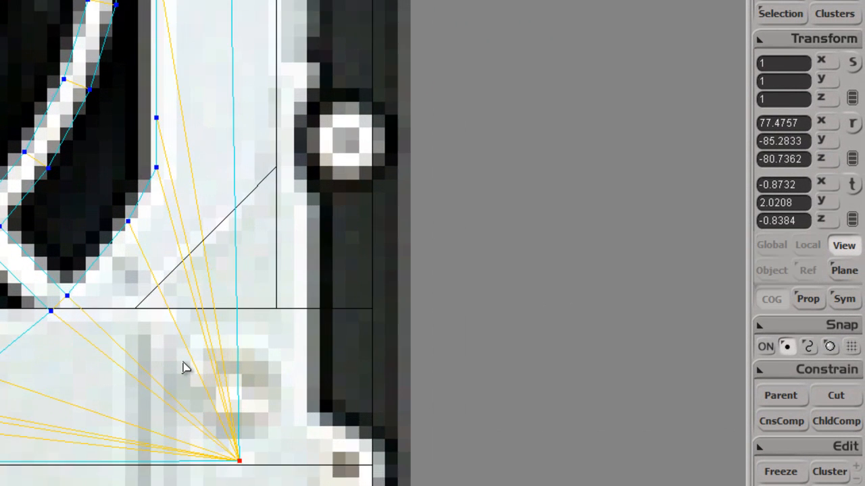
{"action": "scroll", "coordinate": [201, 362], "scroll_direction": "down", "scroll_amount": 2}
{"action": "left_click_drag", "start_coordinate": [207, 320], "coordinate": [214, 330]}
{"action": "key", "text": "v"}
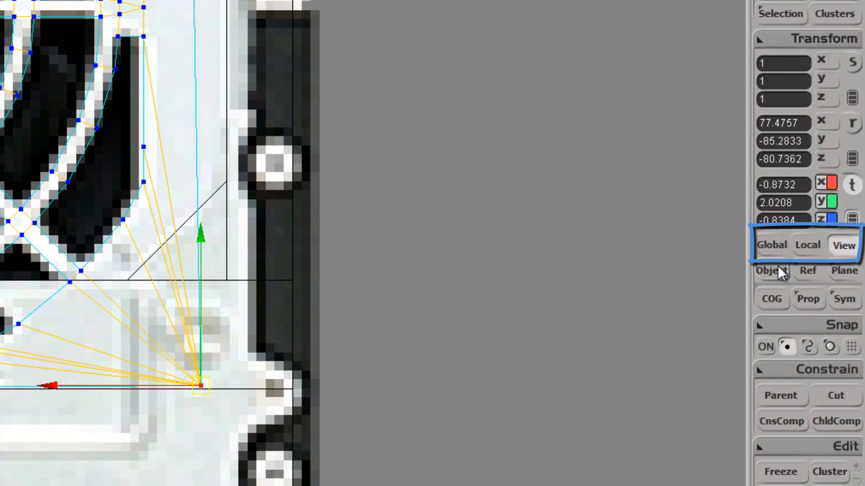
{"action": "left_click", "coordinate": [772, 245]}
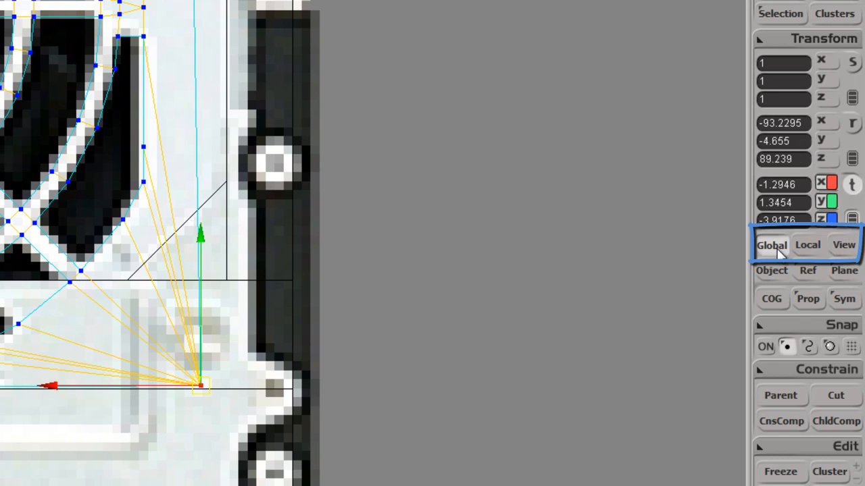
{"action": "key", "text": "s"}
{"action": "left_click_drag", "start_coordinate": [340, 402], "coordinate": [414, 393]}
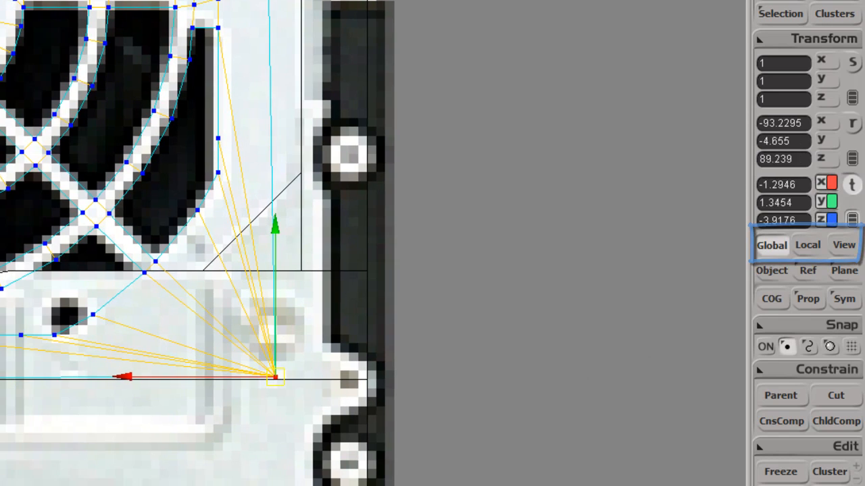
{"action": "key", "text": "s"}
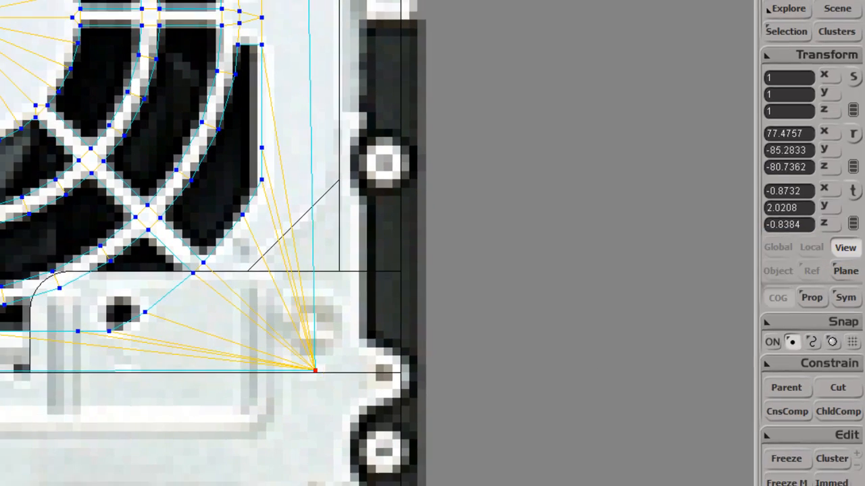
- Set the global Y position of the grille's lower-right corner point to 1.3387, copied from the lower-left corner point
{"action": "left_click", "coordinate": [108, 333]}
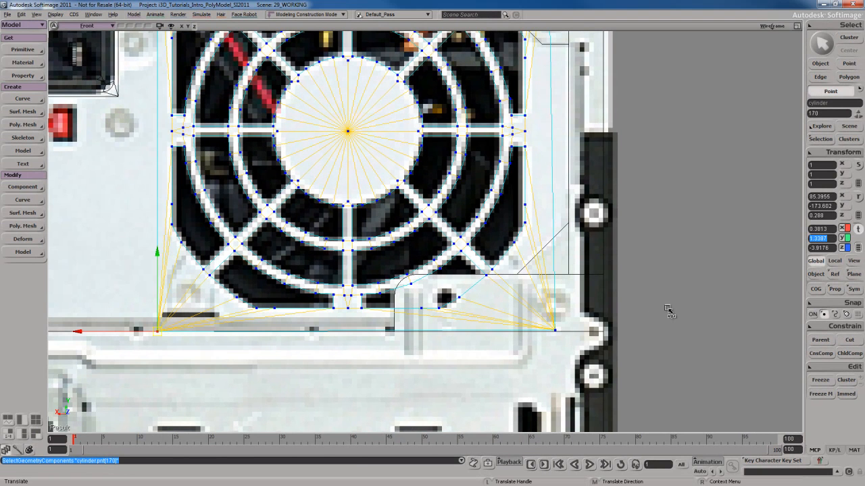
{"action": "key", "text": "space"}
{"action": "left_click", "coordinate": [554, 329]}
{"action": "key", "text": "v"}
{"action": "left_click", "coordinate": [819, 238]}
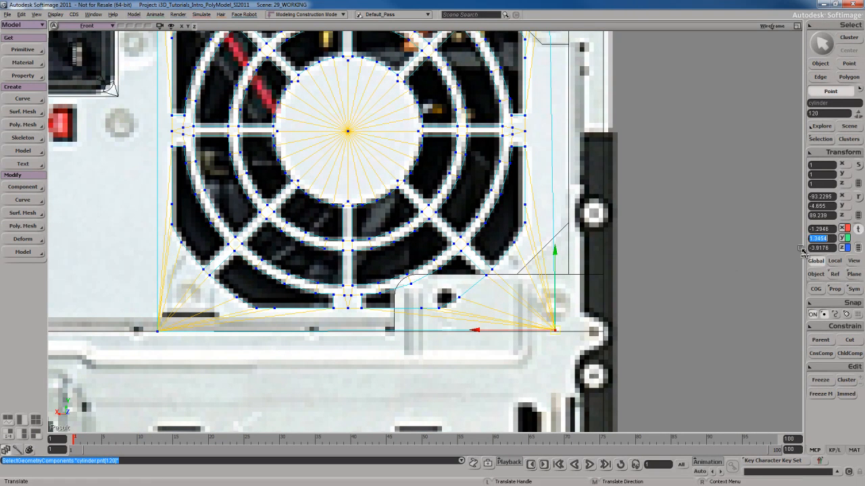
{"action": "key", "text": "Return"}
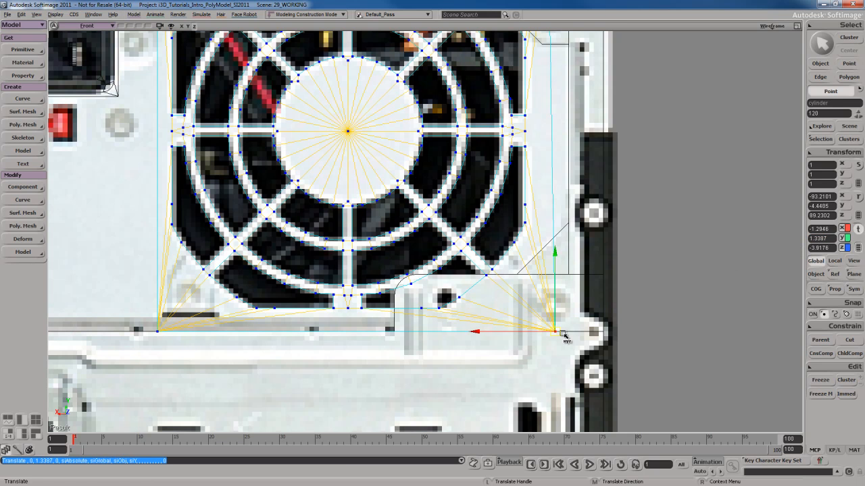
- Set the global Y position of the grille's upper-right corner point to 3.0122, matching the upper-left corner point
{"action": "key", "text": "space"}
{"action": "key", "text": "s"}
{"action": "left_click_drag", "start_coordinate": [612, 270], "coordinate": [575, 318]}
{"action": "middle_click_drag", "start_coordinate": [575, 318], "coordinate": [548, 247]}
{"action": "left_click_drag", "start_coordinate": [492, 133], "coordinate": [541, 239]}
{"action": "key", "text": "space"}
{"action": "key", "text": "t"}
{"action": "left_click_drag", "start_coordinate": [285, 189], "coordinate": [325, 211]}
{"action": "key", "text": "v"}
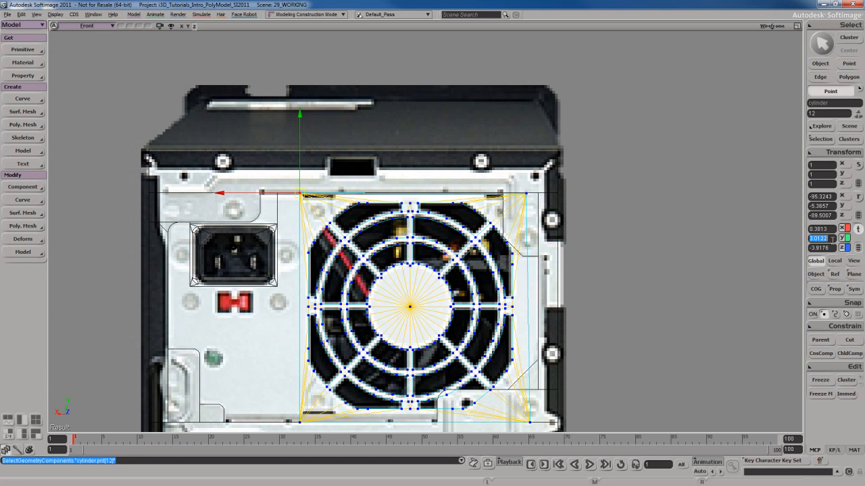
{"action": "left_click", "coordinate": [526, 195]}
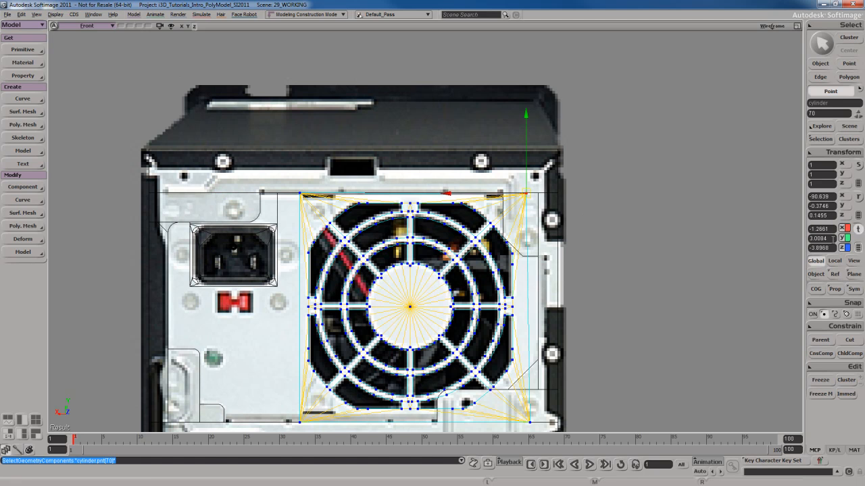
{"action": "type", "text": "3.0122"}
{"action": "key", "text": "Return"}
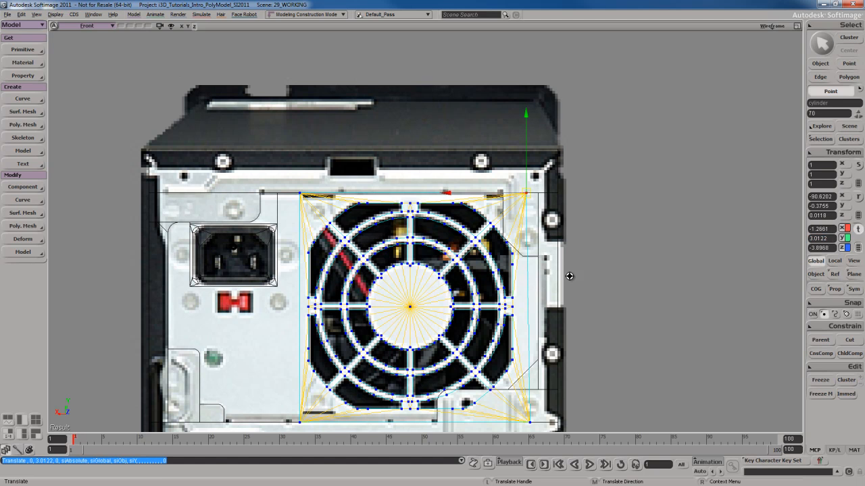
- Select the upper-right and lower-right corner points together and use grid snapping along X to line them up vertically
{"action": "key", "text": "s"}
{"action": "left_click_drag", "start_coordinate": [587, 319], "coordinate": [541, 262]}
{"action": "key", "text": "space"}
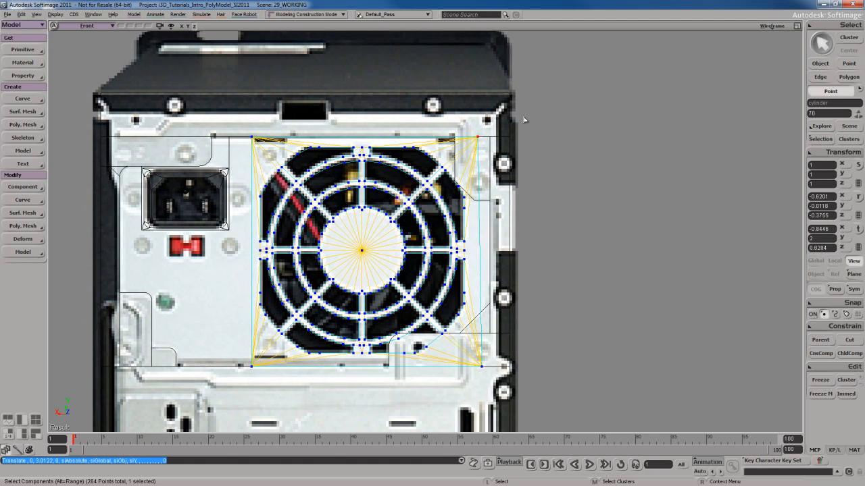
{"action": "left_click_drag", "start_coordinate": [515, 359], "coordinate": [477, 391], "text": "shift"}
{"action": "key", "text": "s"}
{"action": "left_click_drag", "start_coordinate": [559, 244], "coordinate": [518, 247]}
{"action": "key", "text": "v"}
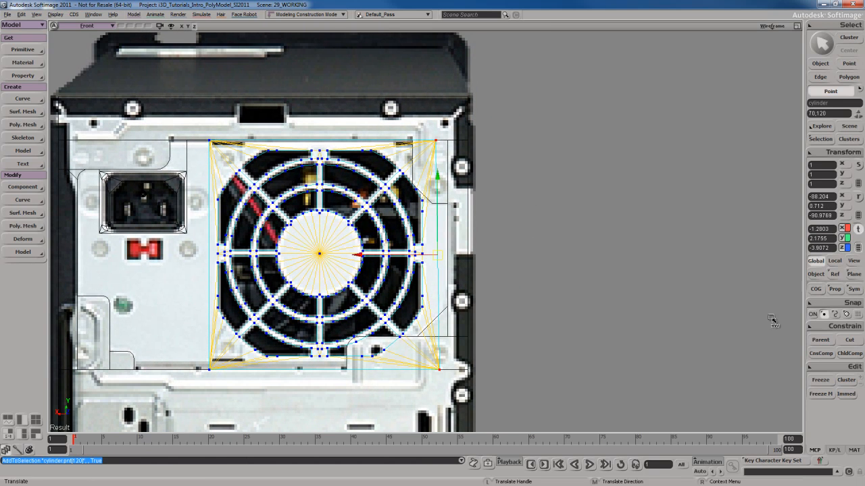
{"action": "left_click", "coordinate": [824, 315]}
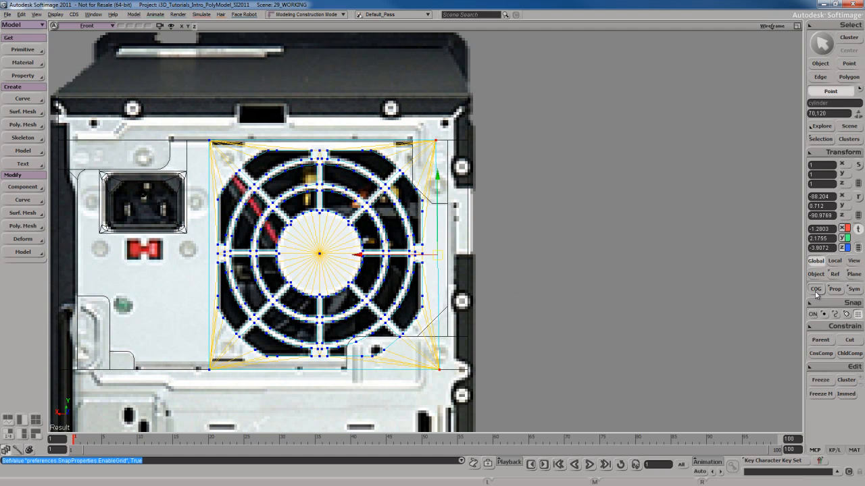
{"action": "left_click_drag", "start_coordinate": [372, 258], "coordinate": [552, 264]}
{"action": "left_click_drag", "start_coordinate": [493, 269], "coordinate": [421, 255]}
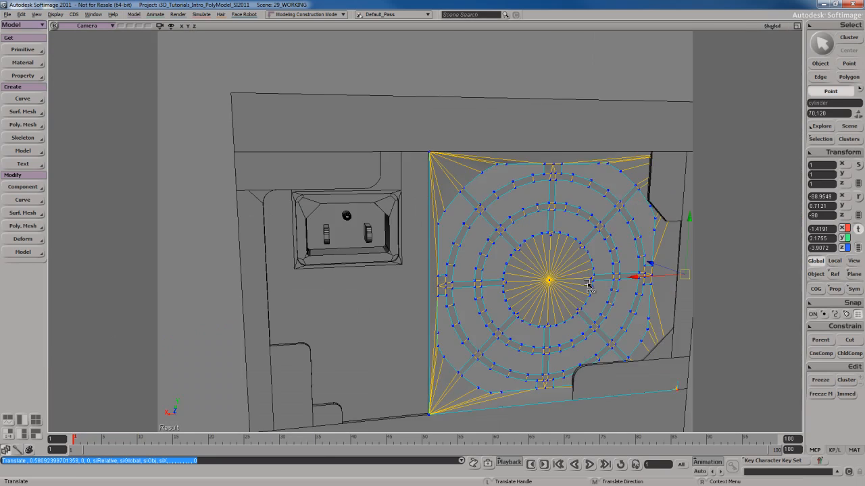
- In the camera view, slide the two aligned right corner points along X so the frame's side sits behind the panel's raised edge
{"action": "key", "text": "f"}
{"action": "key", "text": "s"}
{"action": "right_click_drag", "start_coordinate": [571, 288], "coordinate": [485, 261]}
{"action": "left_click_drag", "start_coordinate": [484, 261], "coordinate": [500, 265]}
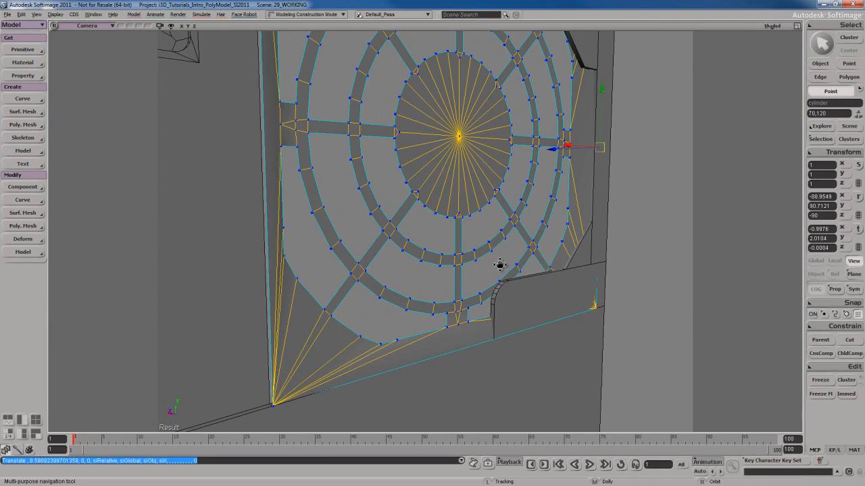
{"action": "left_click_drag", "start_coordinate": [523, 225], "coordinate": [525, 251]}
{"action": "key", "text": "s"}
{"action": "middle_click_drag", "start_coordinate": [525, 250], "coordinate": [526, 233]}
{"action": "left_click_drag", "start_coordinate": [526, 233], "coordinate": [529, 275]}
{"action": "mouse_move", "coordinate": [529, 274]}
{"action": "right_mouse_down"}
{"action": "mouse_move", "coordinate": [527, 226]}
{"action": "mouse_move", "coordinate": [529, 265]}
{"action": "right_mouse_up"}
{"action": "left_click_drag", "start_coordinate": [546, 274], "coordinate": [540, 254]}
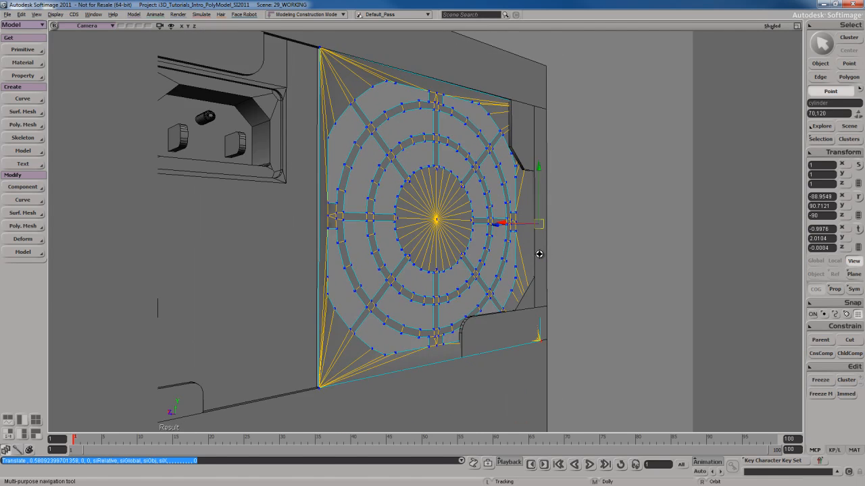
{"action": "right_click_drag", "start_coordinate": [539, 254], "coordinate": [545, 270]}
{"action": "left_click_drag", "start_coordinate": [548, 265], "coordinate": [544, 253]}
{"action": "left_click_drag", "start_coordinate": [510, 216], "coordinate": [503, 218]}
{"action": "key", "text": "s"}
{"action": "right_click_drag", "start_coordinate": [503, 218], "coordinate": [486, 226]}
{"action": "left_click_drag", "start_coordinate": [483, 222], "coordinate": [503, 225]}
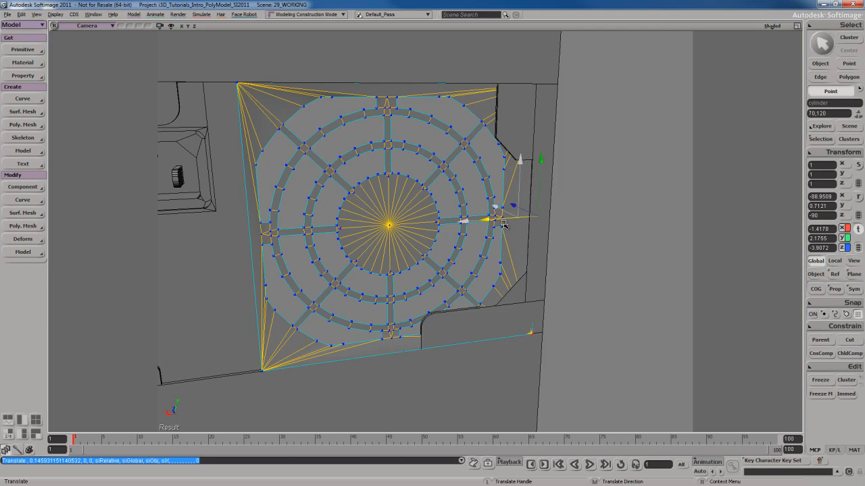
{"action": "key", "text": "s"}
{"action": "left_click_drag", "start_coordinate": [468, 300], "coordinate": [501, 272]}
{"action": "right_click_drag", "start_coordinate": [502, 272], "coordinate": [522, 268]}
{"action": "middle_click_drag", "start_coordinate": [523, 268], "coordinate": [548, 265]}
{"action": "key", "text": "t"}
- Select the grille's lower-left corner point, change snapping from grid to points and snap it to the adjoining panel corner
{"action": "key", "text": "s"}
{"action": "left_click_drag", "start_coordinate": [437, 344], "coordinate": [449, 336]}
{"action": "right_click_drag", "start_coordinate": [449, 335], "coordinate": [469, 318]}
{"action": "key", "text": "t"}
{"action": "left_click_drag", "start_coordinate": [460, 315], "coordinate": [418, 343]}
{"action": "key", "text": "s"}
{"action": "right_click_drag", "start_coordinate": [500, 319], "coordinate": [379, 331]}
{"action": "left_click_drag", "start_coordinate": [378, 331], "coordinate": [431, 326]}
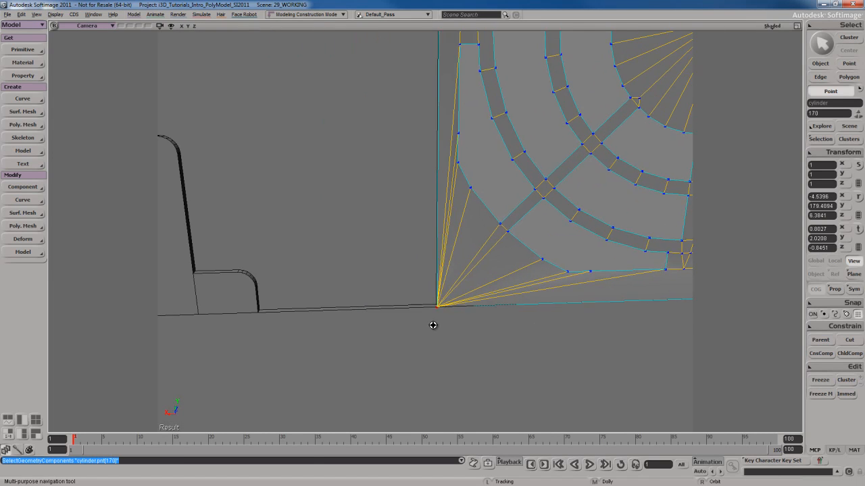
{"action": "right_click_drag", "start_coordinate": [431, 325], "coordinate": [450, 321]}
{"action": "middle_click_drag", "start_coordinate": [449, 321], "coordinate": [480, 318]}
{"action": "left_click", "coordinate": [824, 316]}
{"action": "left_click", "coordinate": [858, 316]}
{"action": "key", "text": "v"}
{"action": "left_click_drag", "start_coordinate": [382, 324], "coordinate": [383, 327], "text": "ctrl"}
{"action": "key", "text": "s"}
{"action": "right_click_drag", "start_coordinate": [388, 343], "coordinate": [360, 309]}
{"action": "mouse_move", "coordinate": [360, 308]}
{"action": "left_mouse_down"}
{"action": "mouse_move", "coordinate": [396, 334]}
{"action": "mouse_move", "coordinate": [367, 335]}
{"action": "mouse_move", "coordinate": [367, 323]}
{"action": "left_mouse_up"}
- Set the global Z position of the grille's lower-right corner point to -3.8968, copied from the lower-left corner point
{"action": "key", "text": "v"}
{"action": "key", "text": "s"}
{"action": "right_click_drag", "start_coordinate": [517, 350], "coordinate": [460, 360]}
{"action": "left_click_drag", "start_coordinate": [518, 347], "coordinate": [393, 302]}
{"action": "right_click_drag", "start_coordinate": [533, 326], "coordinate": [481, 294]}
{"action": "left_click", "coordinate": [465, 289]}
{"action": "key", "text": "s"}
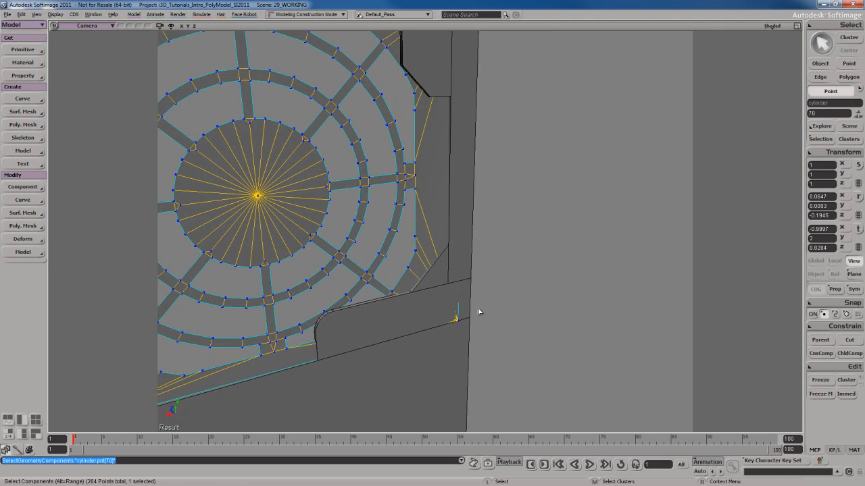
{"action": "left_click_drag", "start_coordinate": [469, 315], "coordinate": [448, 337]}
{"action": "key", "text": "s"}
{"action": "right_click_drag", "start_coordinate": [457, 338], "coordinate": [401, 359]}
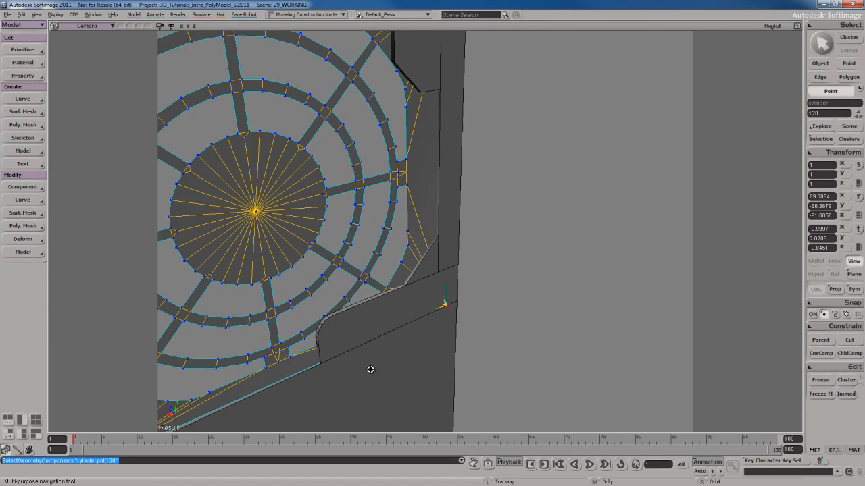
{"action": "left_click_drag", "start_coordinate": [400, 359], "coordinate": [425, 326]}
{"action": "left_click_drag", "start_coordinate": [337, 365], "coordinate": [297, 395]}
{"action": "key", "text": "v"}
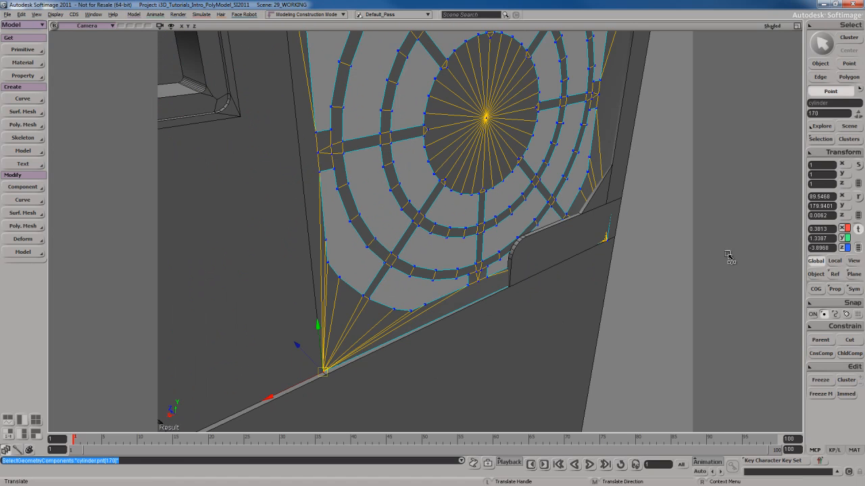
{"action": "left_click", "coordinate": [831, 248]}
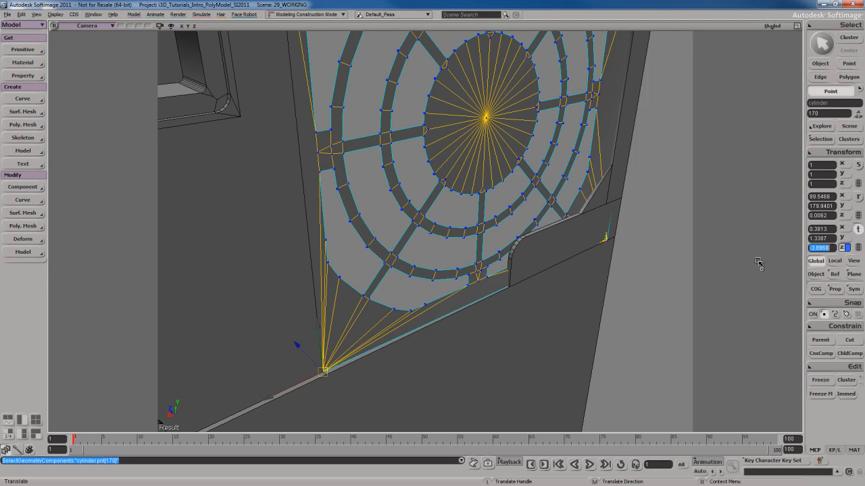
{"action": "left_click", "coordinate": [607, 238]}
{"action": "key", "text": "Return"}
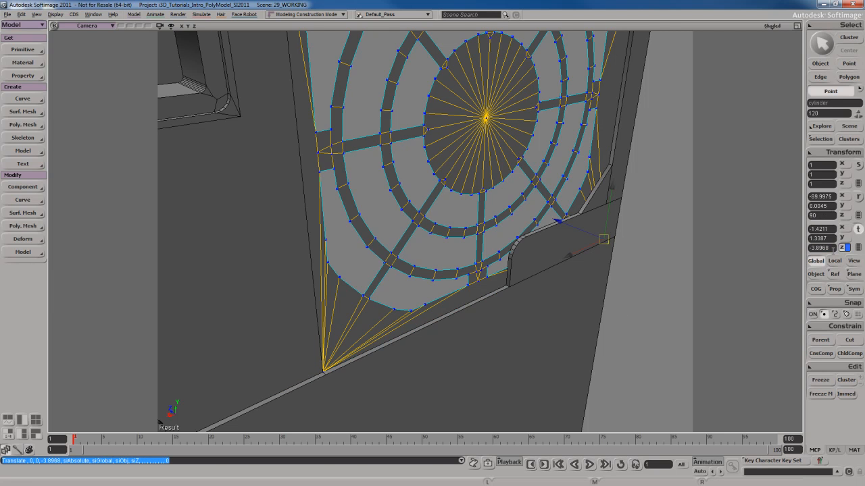
- Extrude the grille frame's four outer border edges and pull them deep into the case to form an open box
{"action": "key", "text": "space"}
{"action": "key", "text": "s"}
{"action": "right_click_drag", "start_coordinate": [604, 302], "coordinate": [461, 152]}
{"action": "key", "text": "e"}
{"action": "left_click", "coordinate": [461, 150]}
{"action": "middle_click", "coordinate": [462, 150], "text": "alt"}
{"action": "right_click_drag", "start_coordinate": [468, 193], "coordinate": [552, 232]}
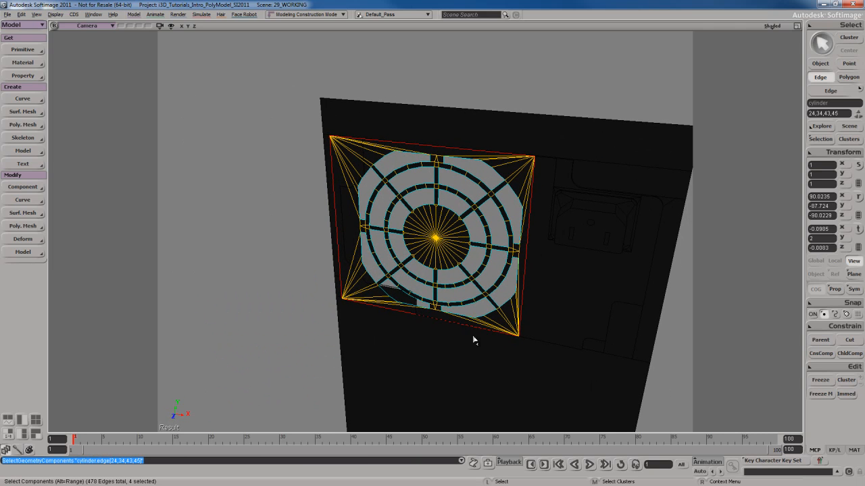
{"action": "right_click_drag", "start_coordinate": [489, 264], "coordinate": [537, 242]}
{"action": "key", "text": "ctrl+d"}
{"action": "key", "text": "v"}
{"action": "left_click_drag", "start_coordinate": [433, 248], "coordinate": [277, 278]}
{"action": "key", "text": "s"}
{"action": "right_click_drag", "start_coordinate": [478, 277], "coordinate": [388, 275]}
{"action": "key", "text": "s"}
{"action": "key", "text": "space"}
{"action": "key", "text": "s"}
{"action": "left_click_drag", "start_coordinate": [477, 311], "coordinate": [476, 301]}
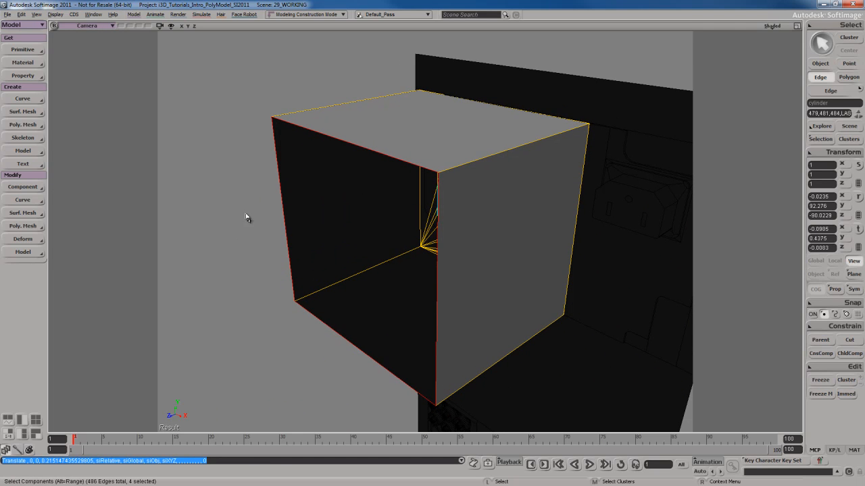
- Cap the open end of the box with a new polygon using the Add/Edit Polygon Tool
{"action": "left_click", "coordinate": [263, 240]}
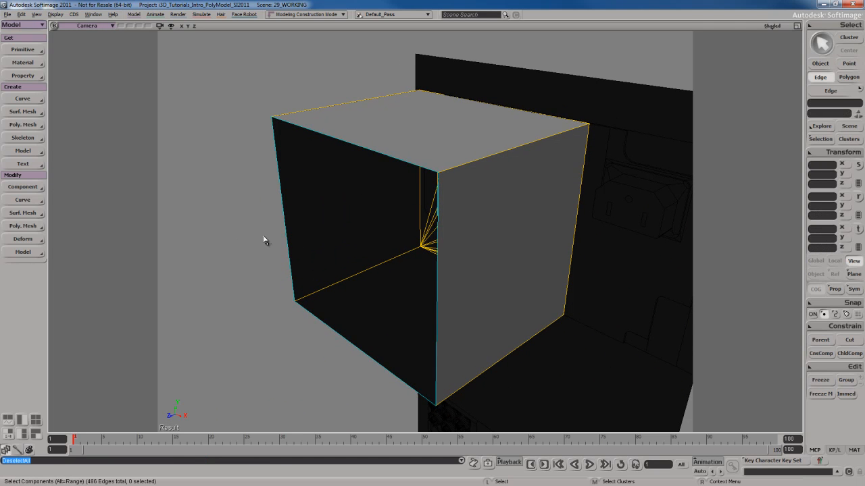
{"action": "left_click", "coordinate": [38, 226]}
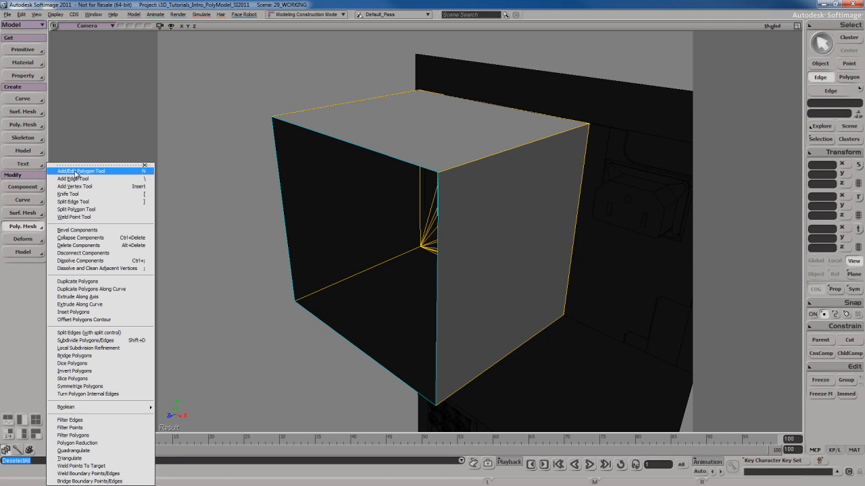
{"action": "left_click", "coordinate": [132, 172]}
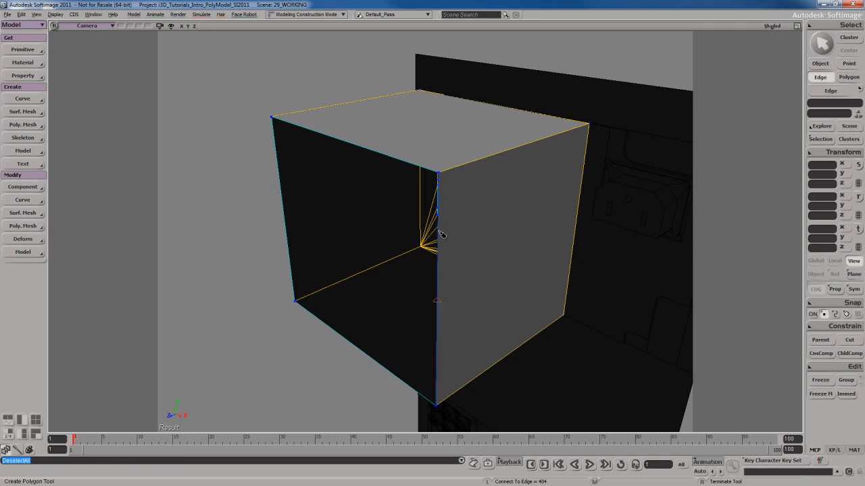
{"action": "left_click", "coordinate": [439, 292]}
{"action": "left_click", "coordinate": [289, 236]}
{"action": "right_click", "coordinate": [360, 238]}
- Select the cap polygon, grow the selection to all five box faces and extract them with Extract Polygons (delete)
{"action": "key", "text": "space"}
{"action": "key", "text": "s"}
{"action": "mouse_move", "coordinate": [354, 262]}
{"action": "right_mouse_down"}
{"action": "mouse_move", "coordinate": [396, 262]}
{"action": "mouse_move", "coordinate": [348, 265]}
{"action": "right_mouse_up"}
{"action": "key", "text": "u"}
{"action": "left_click", "coordinate": [386, 259]}
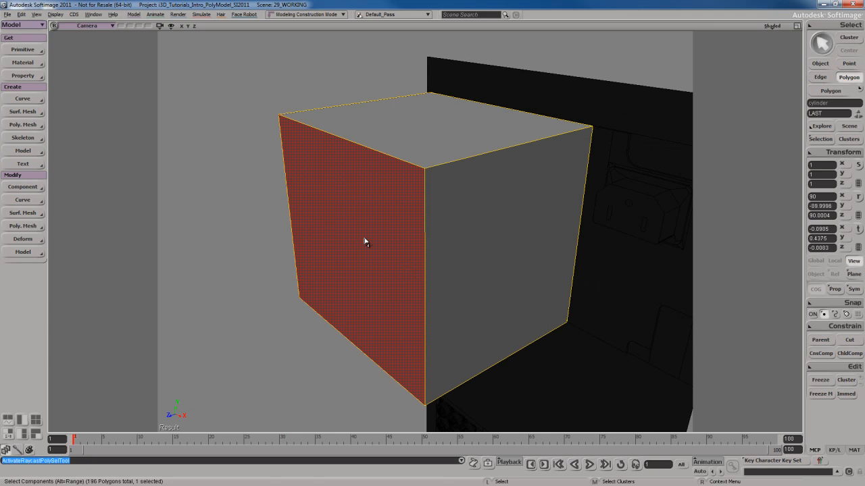
{"action": "key", "text": "shift+plus"}
{"action": "key", "text": "s"}
{"action": "right_click_drag", "start_coordinate": [443, 240], "coordinate": [433, 257]}
{"action": "right_click", "coordinate": [432, 257]}
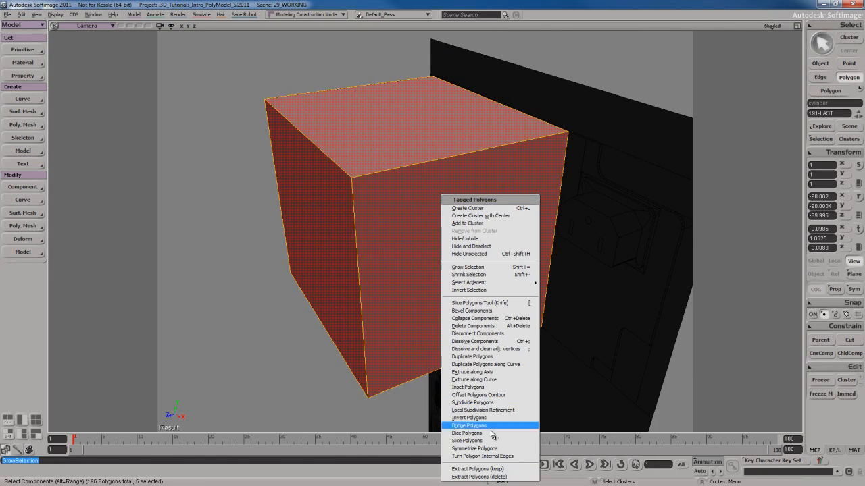
{"action": "left_click", "coordinate": [493, 477]}
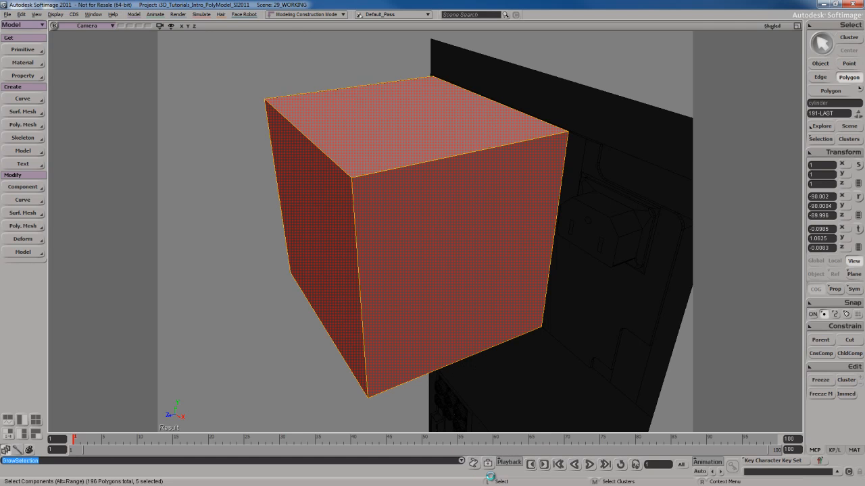
- Freeze the extracted box's modeling history and invert all of its polygons so they face the inside
{"action": "left_click", "coordinate": [820, 394]}
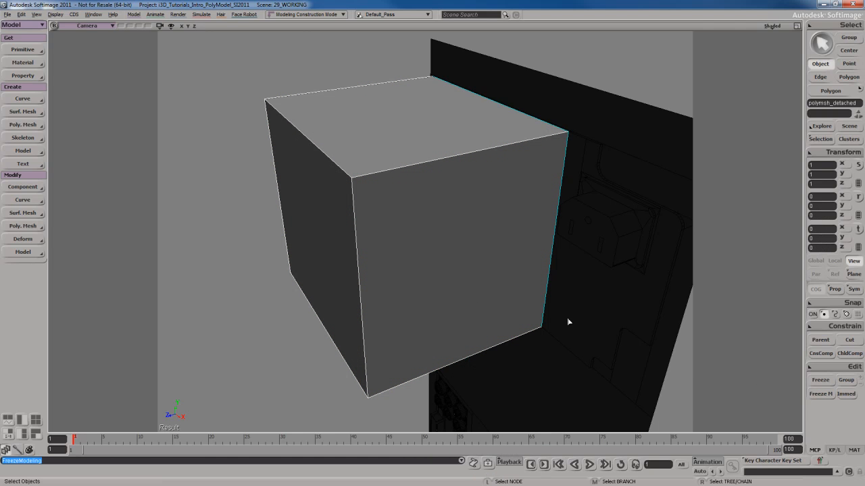
{"action": "key", "text": "u"}
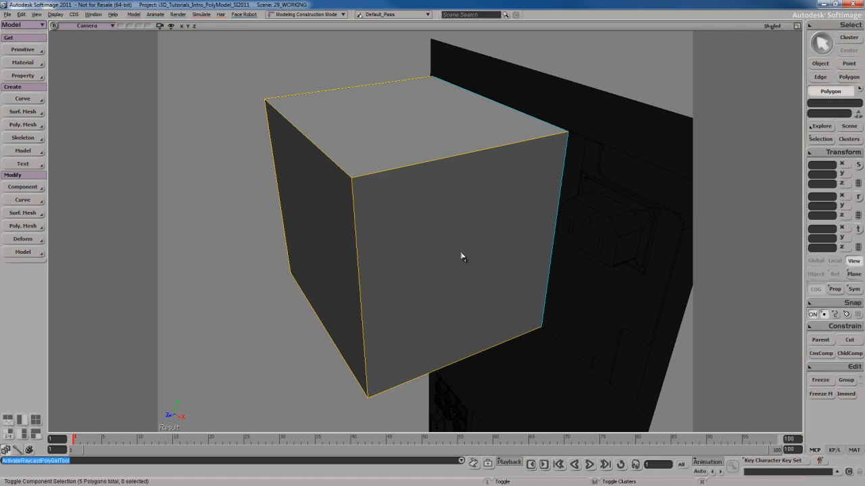
{"action": "key", "text": "ctrl+a"}
{"action": "key", "text": "s"}
{"action": "right_click_drag", "start_coordinate": [511, 269], "coordinate": [466, 262]}
{"action": "right_click", "coordinate": [461, 224]}
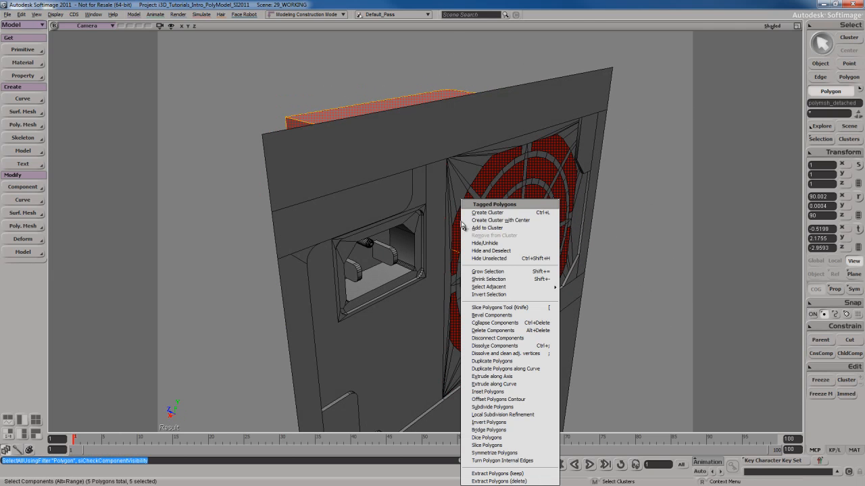
{"action": "left_click", "coordinate": [500, 425]}
{"action": "key", "text": "s"}
{"action": "right_click_drag", "start_coordinate": [602, 360], "coordinate": [510, 330]}
{"action": "key", "text": "space"}
{"action": "key", "text": "s"}
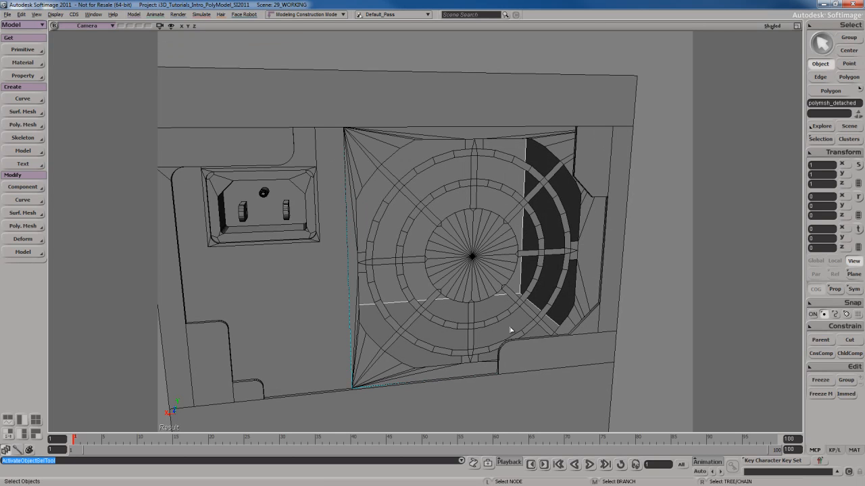
{"action": "key", "text": "s"}
{"action": "right_click_drag", "start_coordinate": [508, 327], "coordinate": [467, 330]}
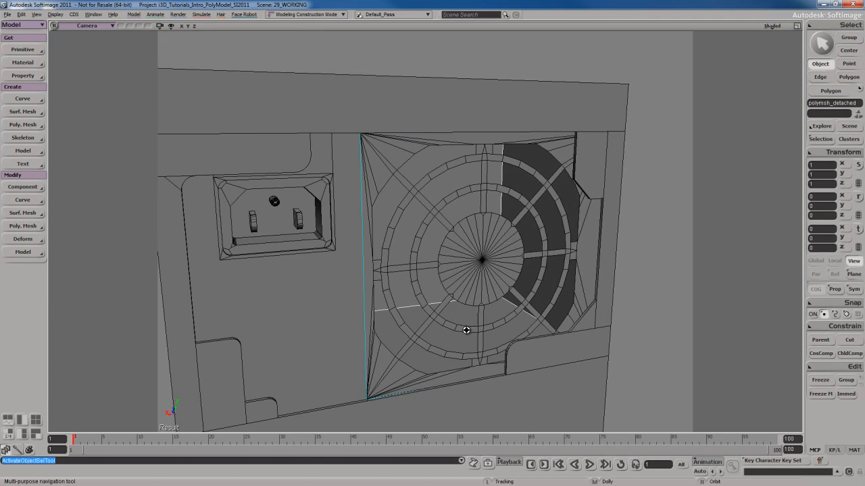
- Select the fan grille, activate edge selection and restrict the selection filter to Border Edge
{"action": "left_click", "coordinate": [486, 260]}
{"action": "key", "text": "s"}
{"action": "right_click_drag", "start_coordinate": [485, 260], "coordinate": [473, 306]}
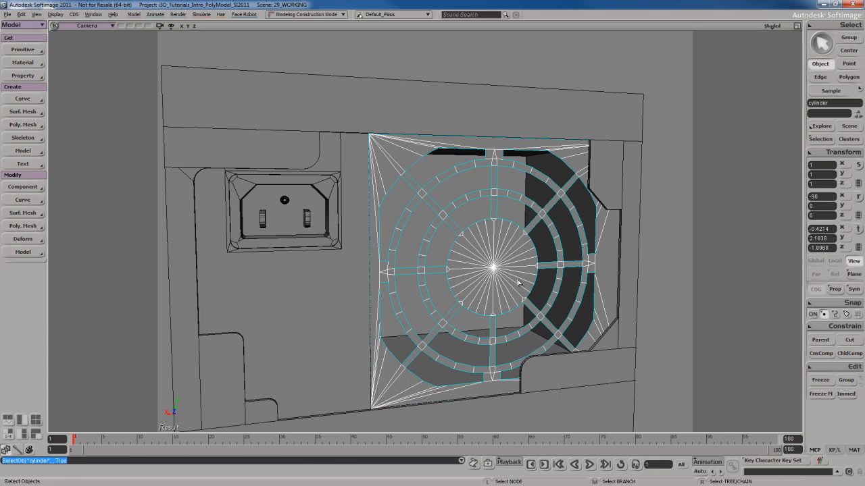
{"action": "key", "text": "e"}
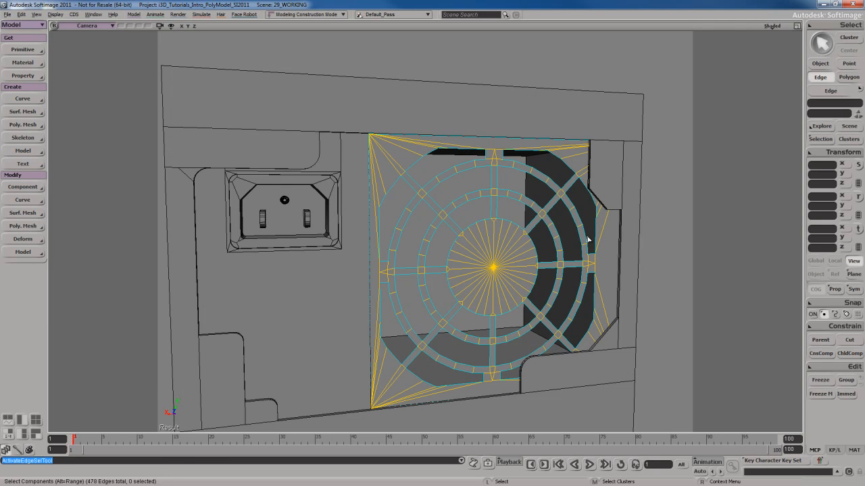
{"action": "left_click", "coordinate": [860, 90]}
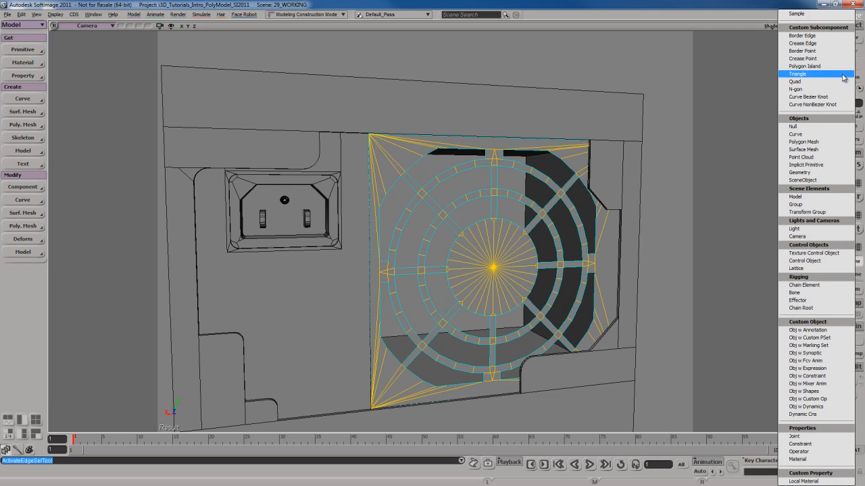
{"action": "left_click", "coordinate": [802, 36]}
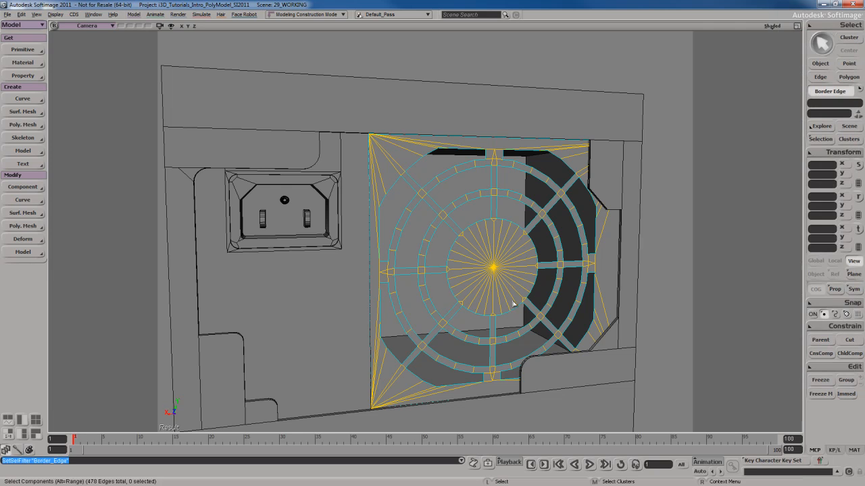
{"action": "left_click_drag", "start_coordinate": [417, 190], "coordinate": [526, 317]}
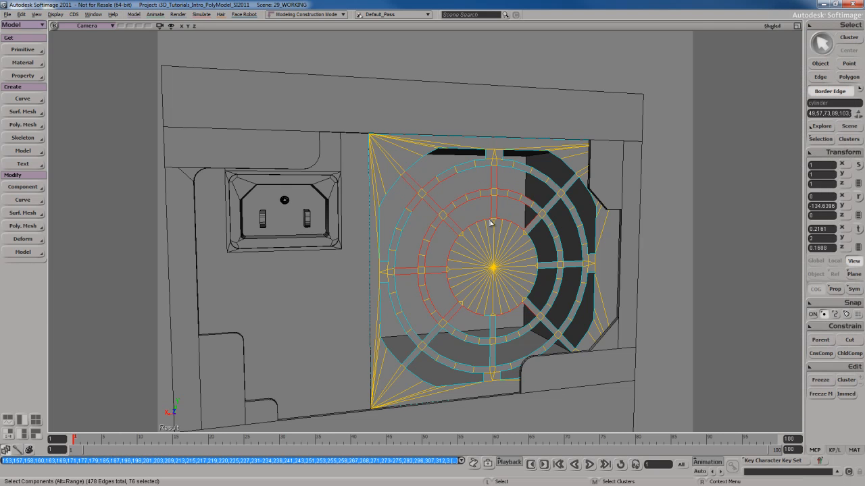
{"action": "left_click_drag", "start_coordinate": [492, 202], "coordinate": [559, 298]}
{"action": "key", "text": "s"}
{"action": "right_click_drag", "start_coordinate": [559, 298], "coordinate": [533, 293]}
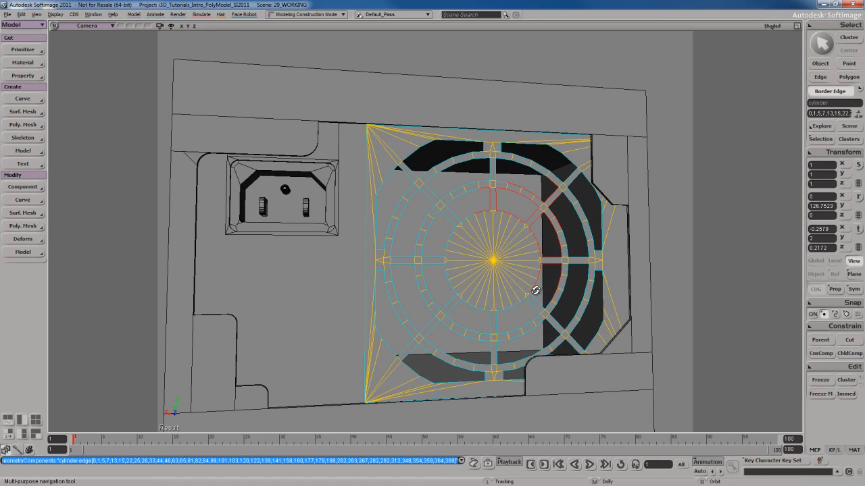
- In the front view, select all border edges around the grille's openings, leaving out the four outer frame edges
{"action": "key", "text": "F12"}
{"action": "key", "text": "F12"}
{"action": "key", "text": "s"}
{"action": "left_click_drag", "start_coordinate": [319, 297], "coordinate": [407, 278]}
{"action": "middle_click_drag", "start_coordinate": [407, 278], "coordinate": [411, 282]}
{"action": "left_click_drag", "start_coordinate": [412, 281], "coordinate": [387, 275]}
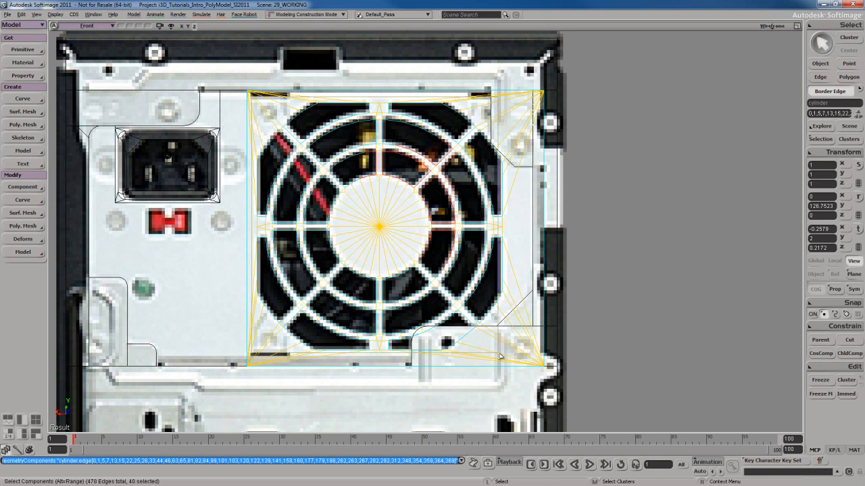
{"action": "left_click_drag", "start_coordinate": [512, 359], "coordinate": [514, 362]}
- Return to the full-size camera view and isolate the fan grille as the only visible object
{"action": "key", "text": "F12"}
{"action": "key", "text": "F12"}
{"action": "key", "text": "s"}
{"action": "right_click_drag", "start_coordinate": [447, 280], "coordinate": [455, 294]}
{"action": "left_click_drag", "start_coordinate": [481, 305], "coordinate": [464, 264]}
{"action": "key", "text": "space"}
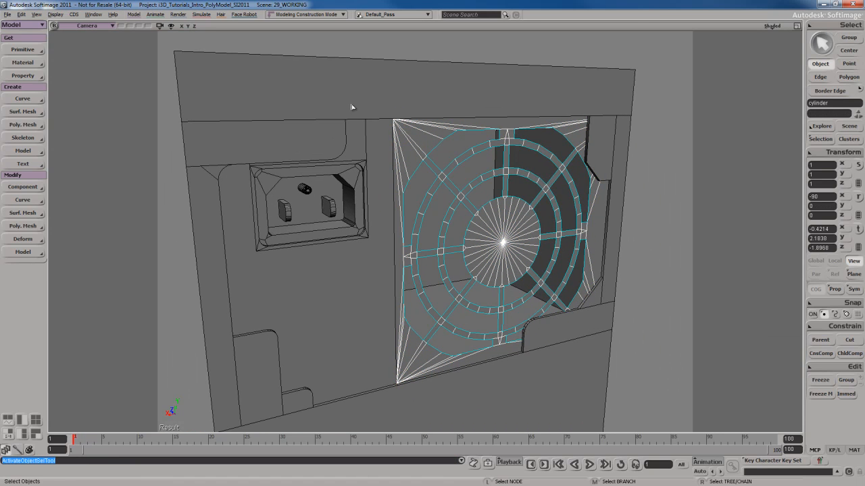
{"action": "left_click", "coordinate": [160, 28]}
{"action": "left_click", "coordinate": [182, 120]}
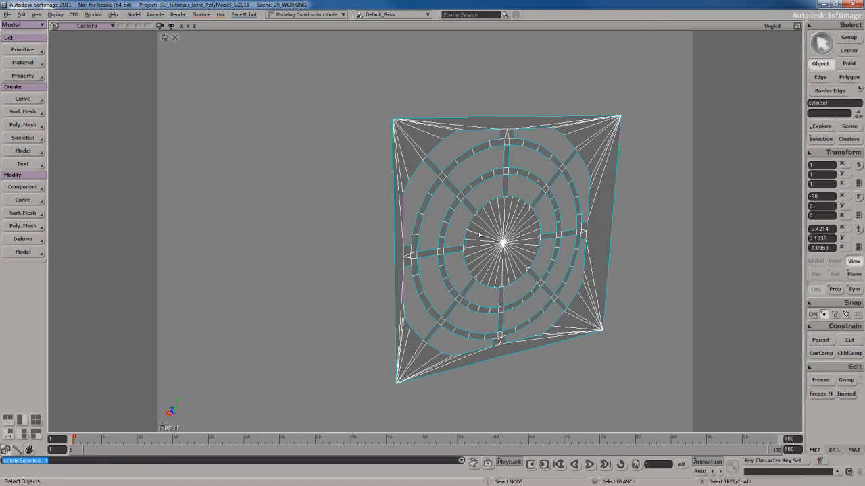
- Extrude the selected opening edges and move them a short distance in depth to give the grille bars thickness
{"action": "key", "text": "e"}
{"action": "key", "text": "s"}
{"action": "mouse_move", "coordinate": [489, 242]}
{"action": "right_mouse_down"}
{"action": "mouse_move", "coordinate": [510, 242]}
{"action": "mouse_move", "coordinate": [397, 239]}
{"action": "mouse_move", "coordinate": [455, 241]}
{"action": "mouse_move", "coordinate": [450, 224]}
{"action": "mouse_move", "coordinate": [453, 232]}
{"action": "right_mouse_up"}
{"action": "key", "text": "f"}
{"action": "key", "text": "s"}
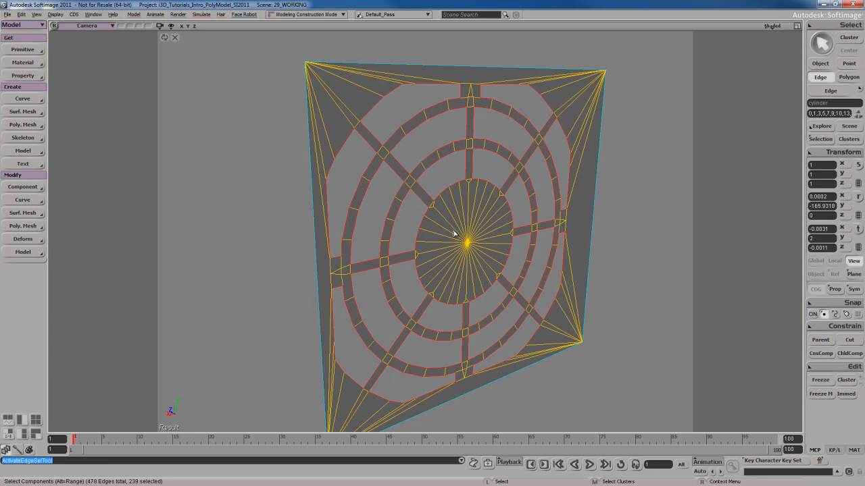
{"action": "key", "text": "ctrl+d"}
{"action": "key", "text": "v"}
{"action": "right_click_drag", "start_coordinate": [494, 258], "coordinate": [498, 250]}
{"action": "left_click_drag", "start_coordinate": [443, 233], "coordinate": [437, 231]}
{"action": "key", "text": "s"}
{"action": "mouse_move", "coordinate": [438, 231]}
{"action": "right_mouse_down"}
{"action": "mouse_move", "coordinate": [470, 291]}
{"action": "mouse_move", "coordinate": [470, 281]}
{"action": "mouse_move", "coordinate": [479, 291]}
{"action": "mouse_move", "coordinate": [500, 268]}
{"action": "mouse_move", "coordinate": [502, 293]}
{"action": "mouse_move", "coordinate": [491, 294]}
{"action": "mouse_move", "coordinate": [502, 280]}
{"action": "mouse_move", "coordinate": [498, 271]}
{"action": "mouse_move", "coordinate": [499, 289]}
{"action": "right_mouse_up"}
- End the grille's isolation to bring back all objects and return to the four-view layout in object mode
{"action": "key", "text": "space"}
{"action": "key", "text": "s"}
{"action": "key", "text": "F12"}
{"action": "left_click", "coordinate": [445, 90]}
{"action": "key", "text": "s"}
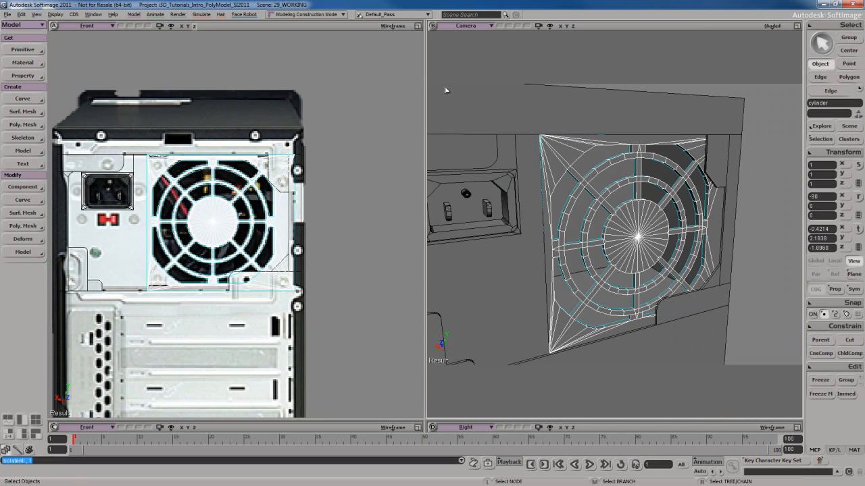
{"action": "right_click_drag", "start_coordinate": [563, 282], "coordinate": [581, 289]}
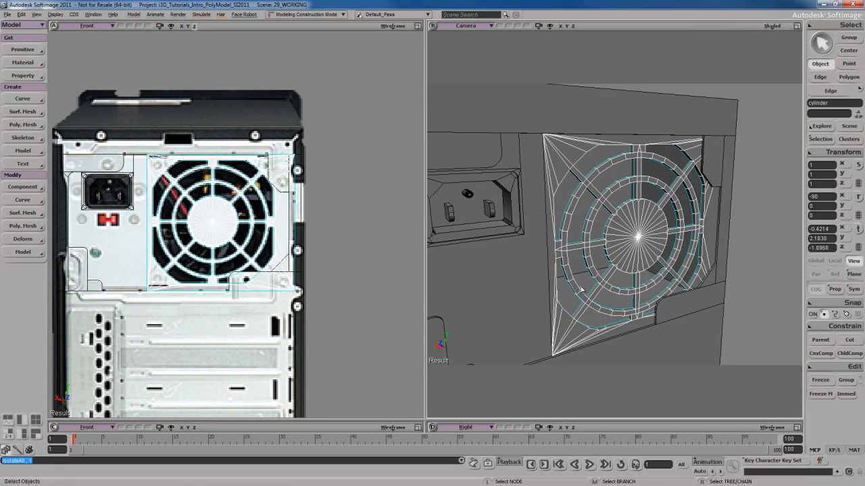
{"action": "middle_click_drag", "start_coordinate": [581, 289], "coordinate": [598, 283]}
{"action": "mouse_move", "coordinate": [598, 282]}
{"action": "right_mouse_down"}
{"action": "mouse_move", "coordinate": [595, 292]}
{"action": "mouse_move", "coordinate": [602, 277]}
{"action": "right_mouse_up"}
{"action": "key", "text": "s"}
{"action": "key", "text": "s"}
{"action": "key", "text": "s"}
{"action": "left_click_drag", "start_coordinate": [671, 272], "coordinate": [663, 272]}
{"action": "right_click_drag", "start_coordinate": [663, 272], "coordinate": [663, 275]}
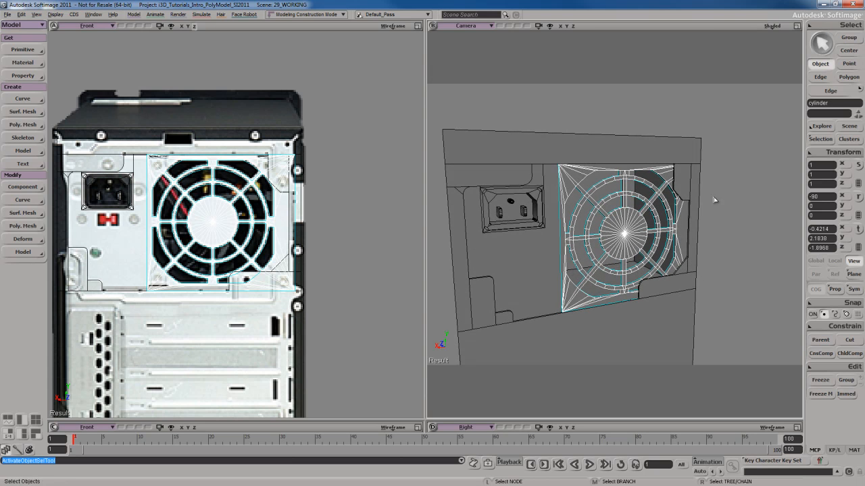
- Select all the rear panel objects together, freeze their modeling history and clear the selection
{"action": "left_click_drag", "start_coordinate": [724, 138], "coordinate": [514, 301]}
{"action": "left_click", "coordinate": [821, 394]}
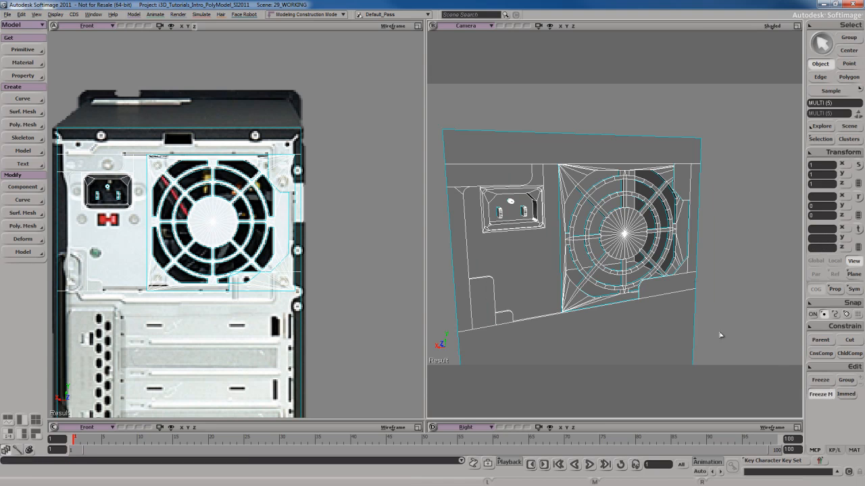
{"action": "left_click", "coordinate": [734, 250]}
{"action": "key", "text": "s"}
{"action": "left_click_drag", "start_coordinate": [678, 288], "coordinate": [679, 281]}
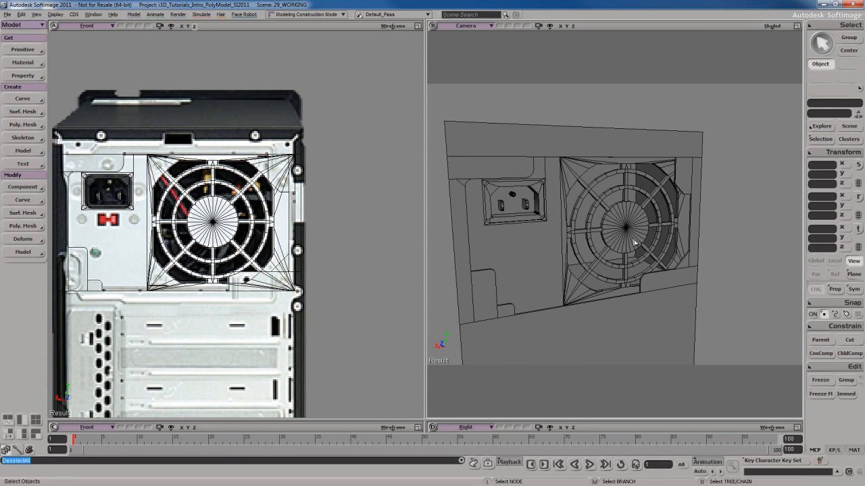
- Rename the fan grille to rear_fan_vent and deselect it
{"action": "left_click", "coordinate": [634, 243]}
{"action": "key", "text": "Return"}
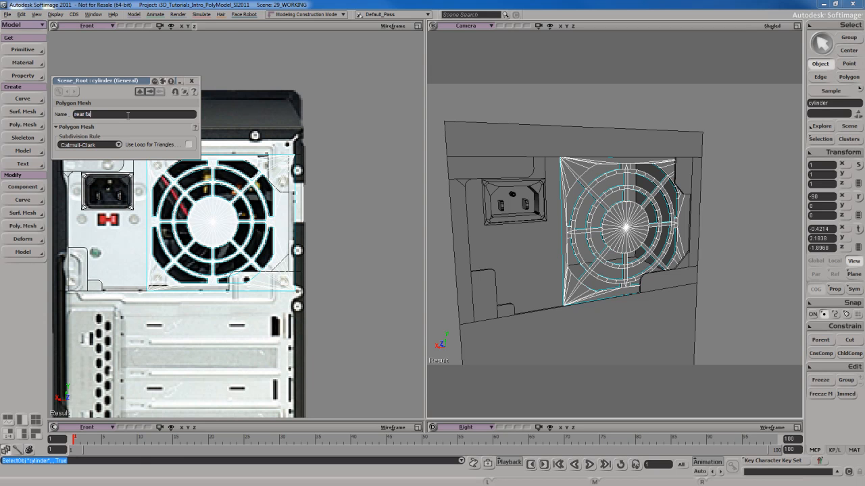
{"action": "key", "text": "Return"}
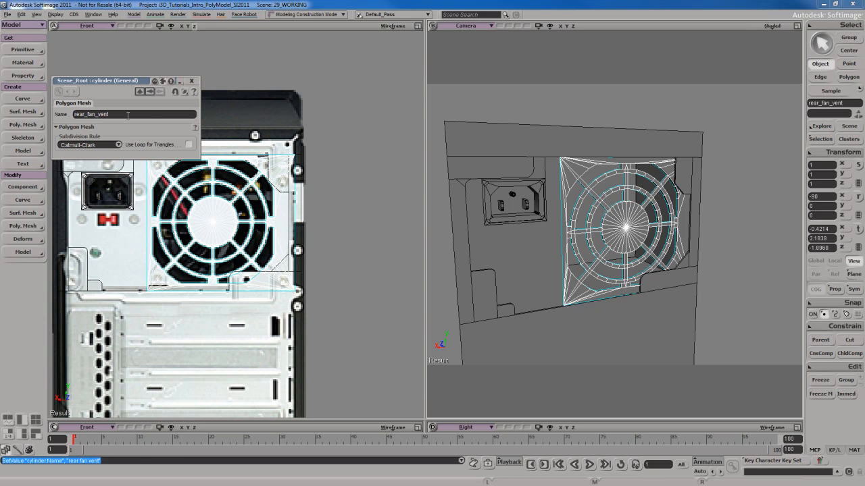
{"action": "left_click", "coordinate": [191, 81]}
{"action": "left_click", "coordinate": [721, 260]}
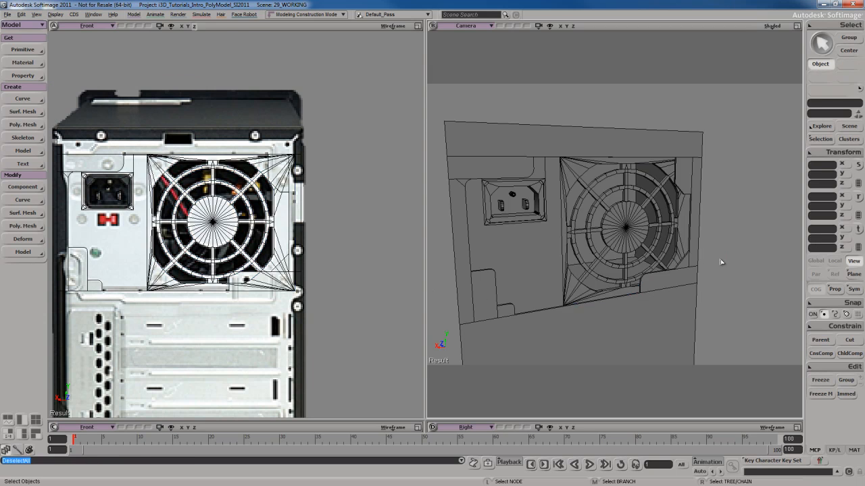